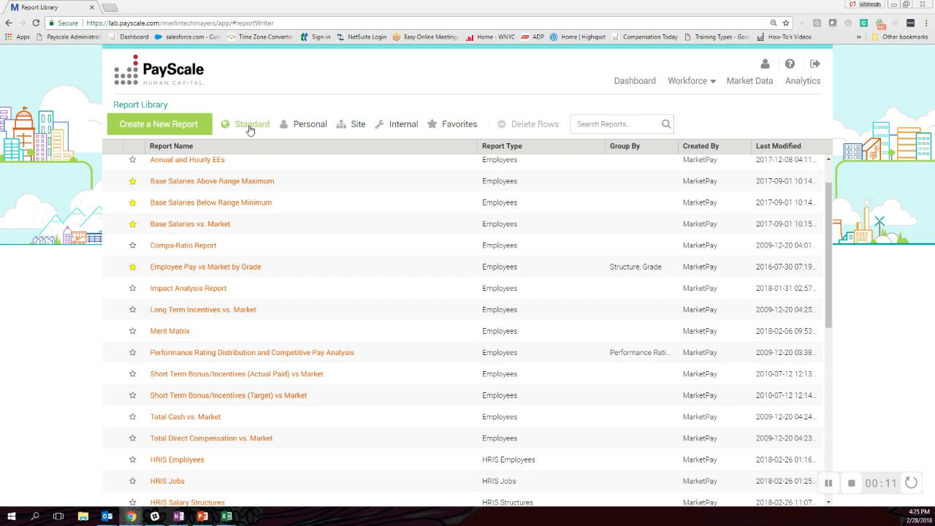
Step: Show the standard reports, open Base Salary Average by Job vs. Market, and look across its result columns
left_click(249, 129)
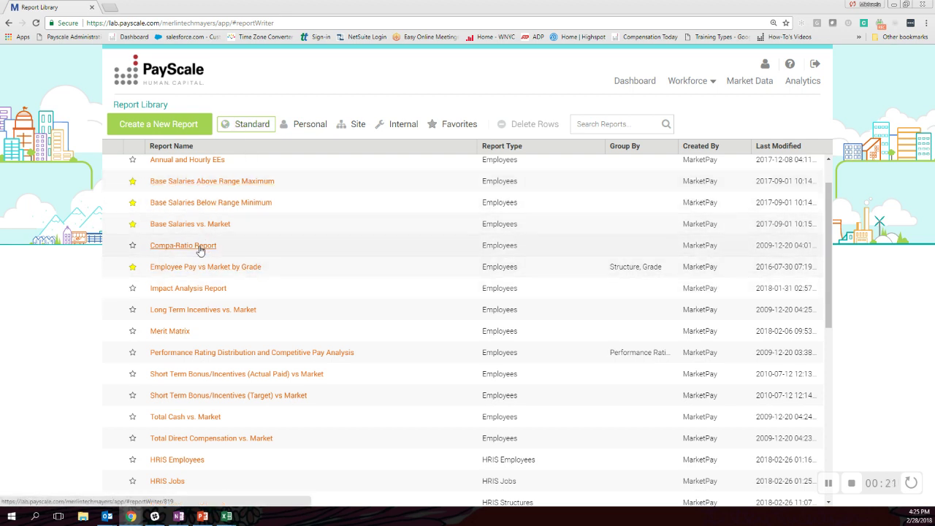
mouse_move(199, 250)
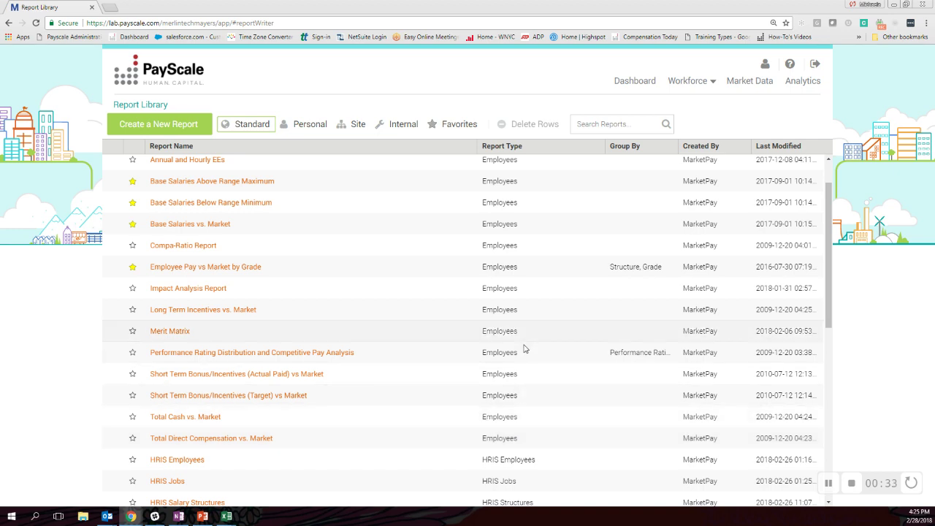
scroll(519, 442, "down", 3)
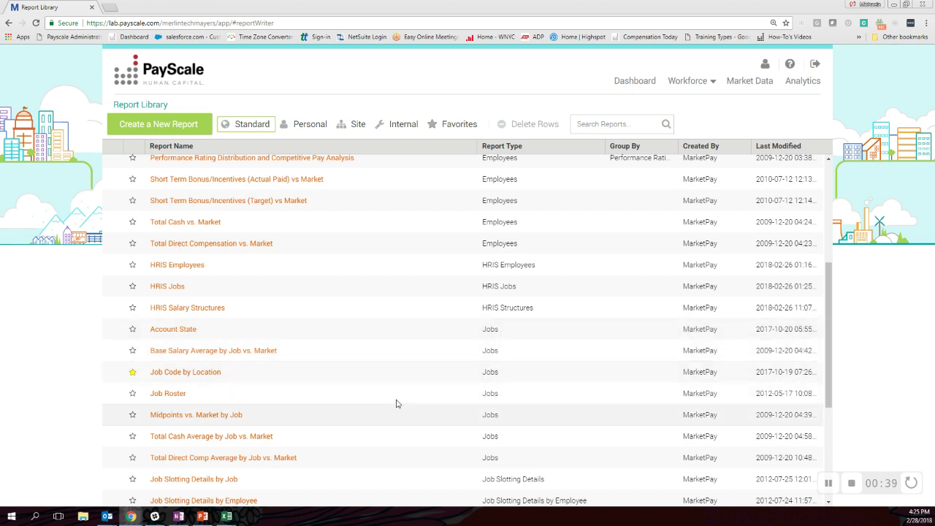
left_click(176, 351)
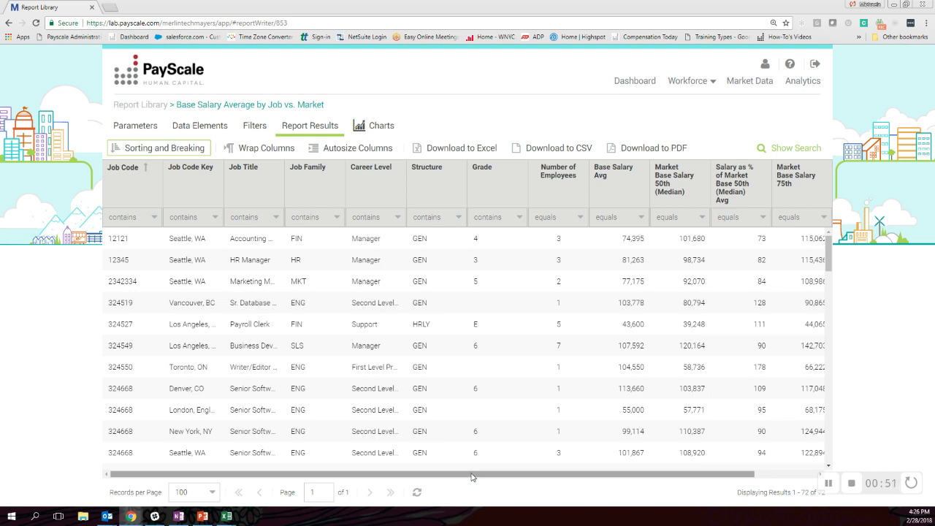
left_click_drag(474, 478, 562, 474)
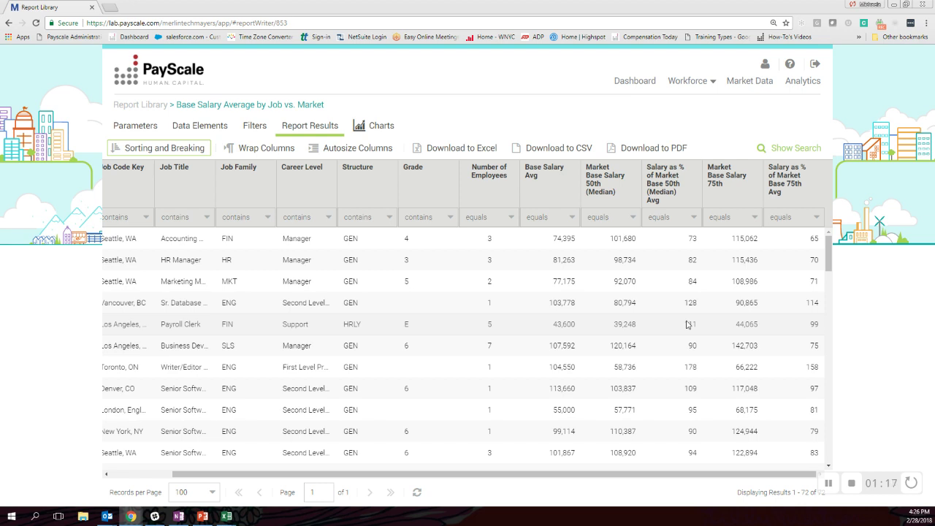
Step: Remove the Job Code Key column from the report's data elements
left_click(204, 132)
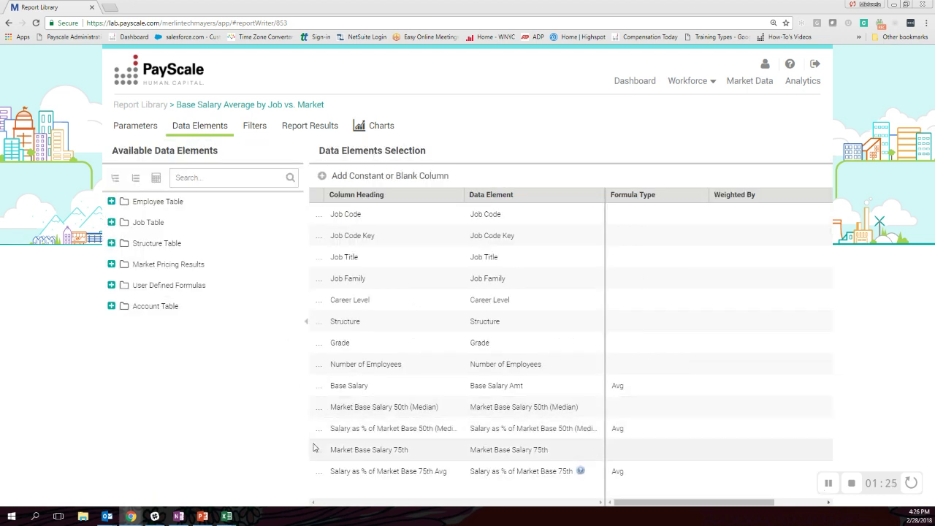
left_click(317, 242)
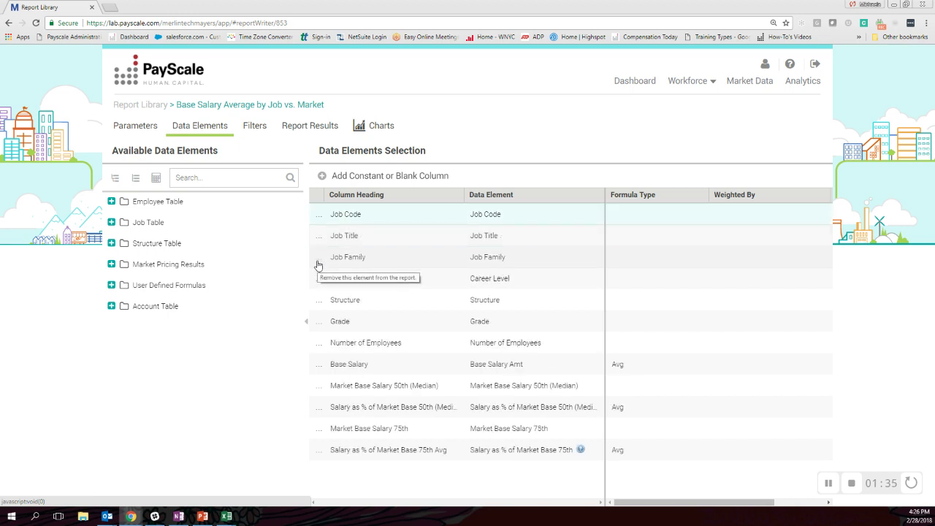
Step: Add Market Base Salary 25th from the Market Pricing Results and place it directly after Base Salary
left_click(115, 184)
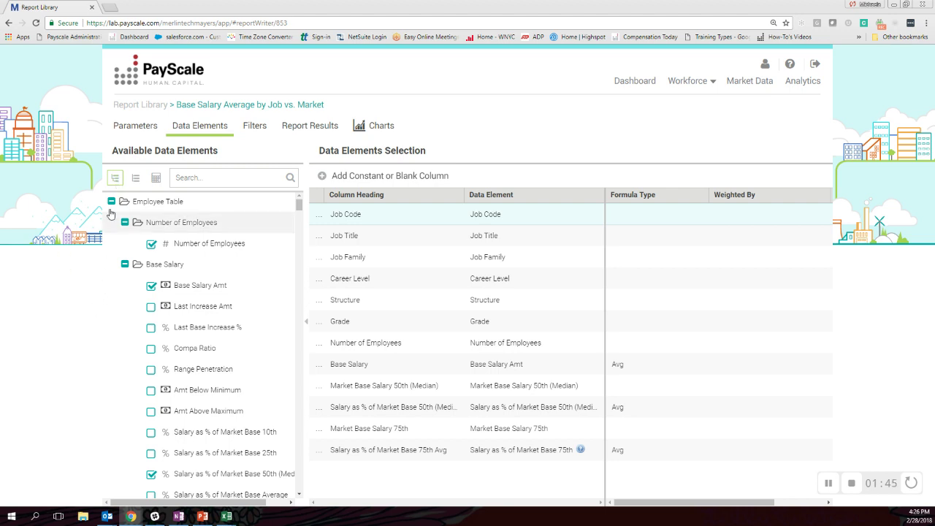
left_click(136, 178)
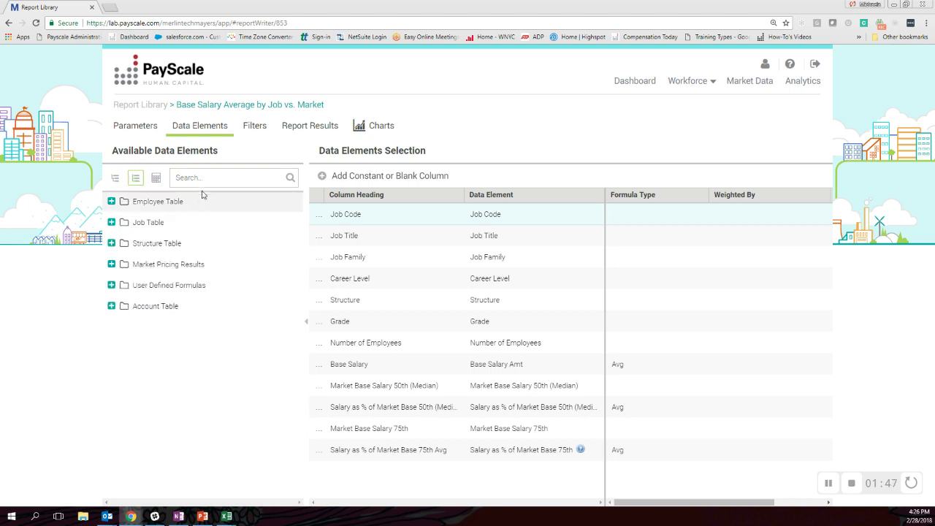
left_click(206, 179)
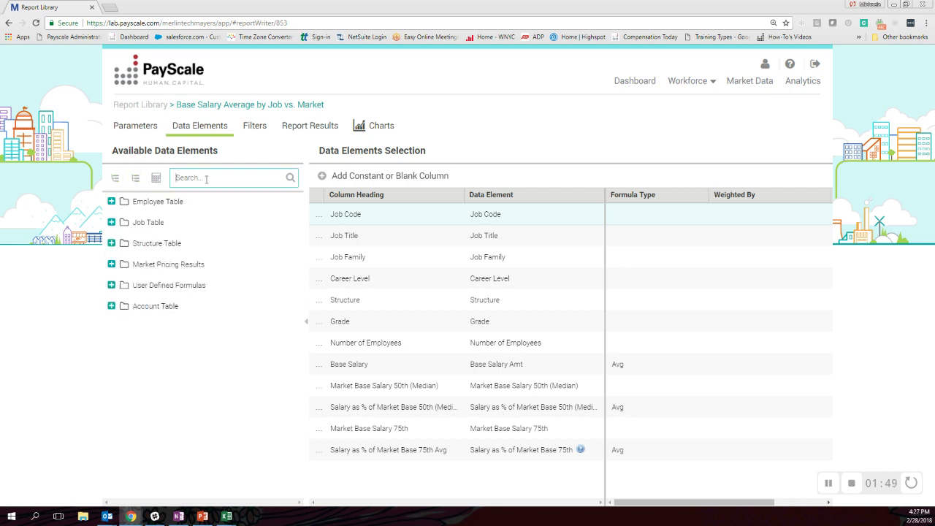
left_click(111, 265)
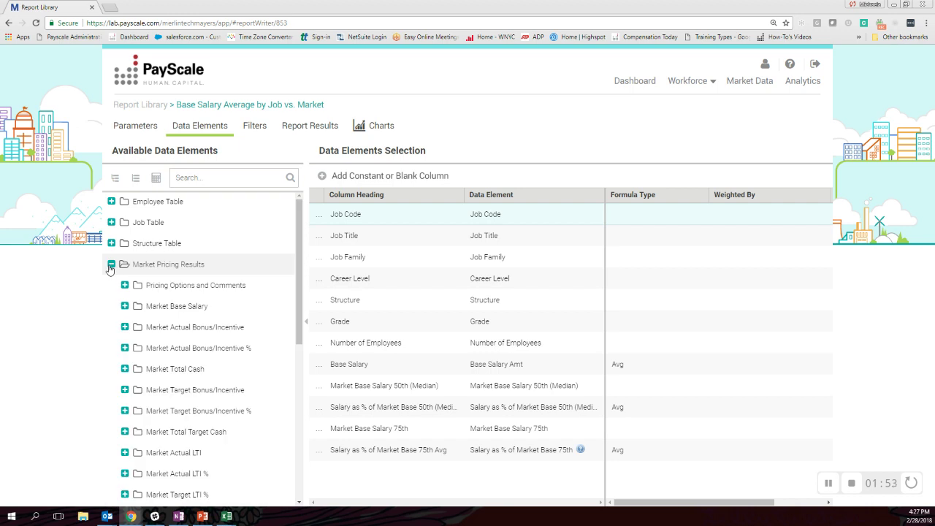
left_click(125, 307)
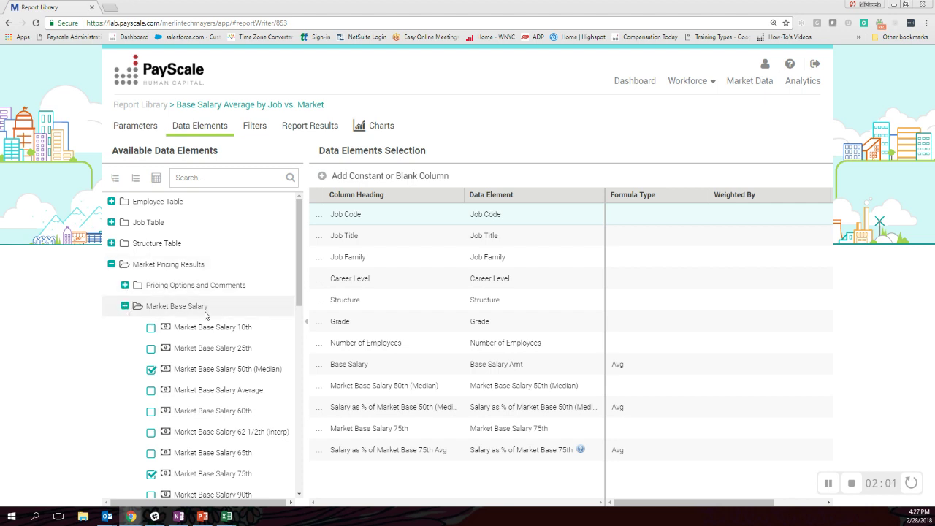
left_click(150, 349)
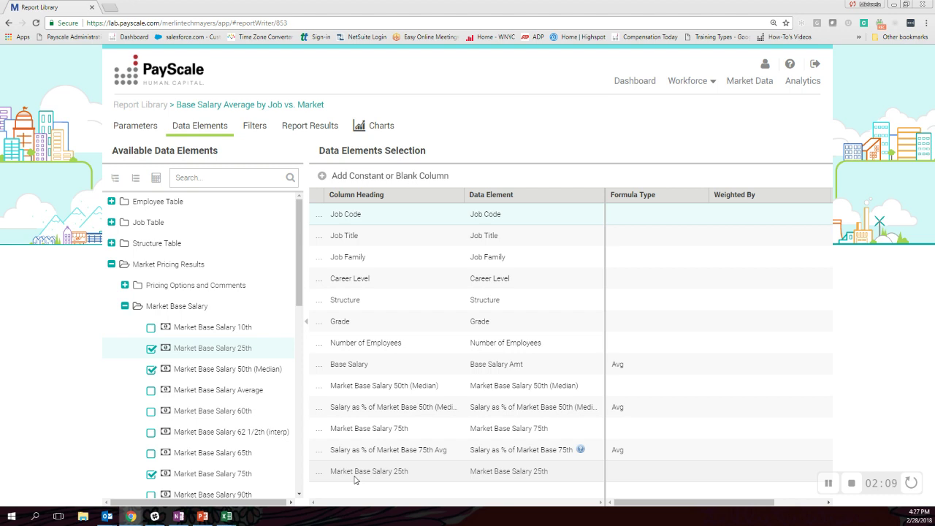
left_click_drag(355, 479, 358, 376)
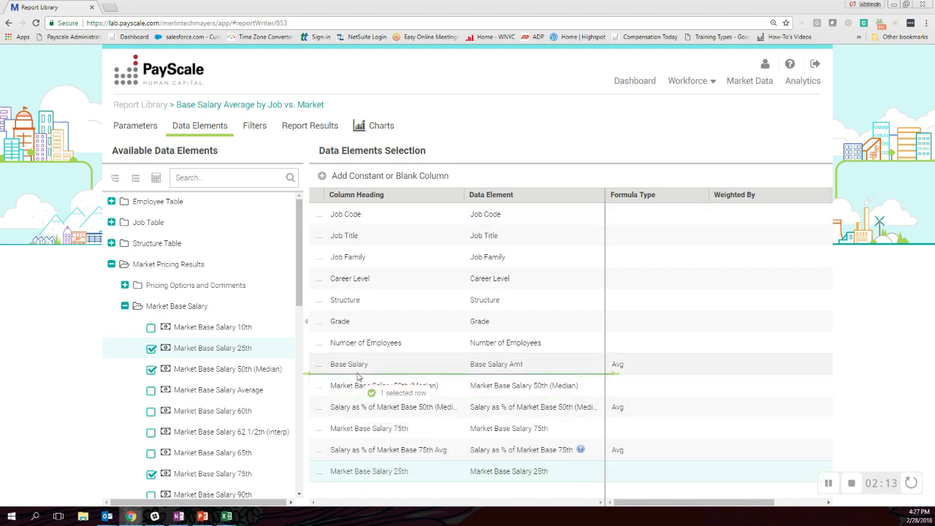
left_click_drag(358, 376, 359, 378)
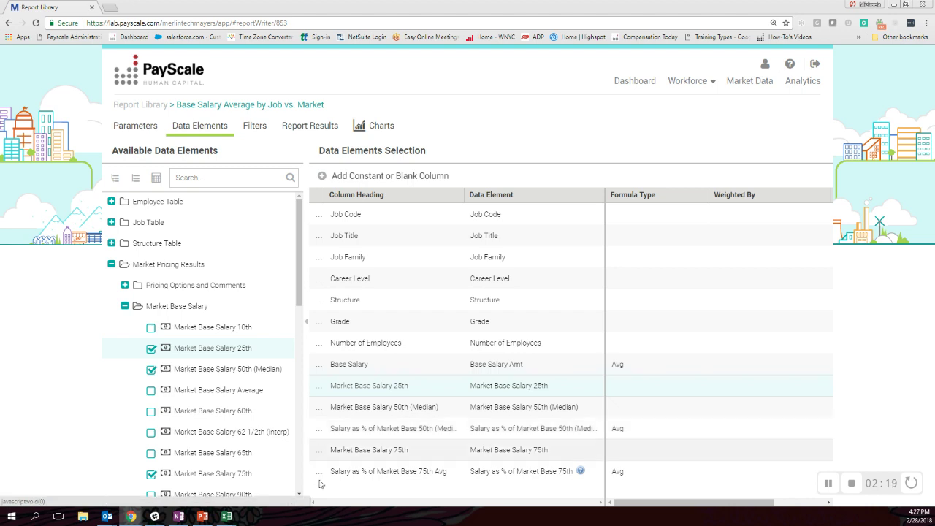
Step: Remove Salary as % of Market Base 75th Avg from the report and add Market Base Salary 90th
left_click_drag(318, 474, 196, 455)
scroll(196, 439, "down", 3)
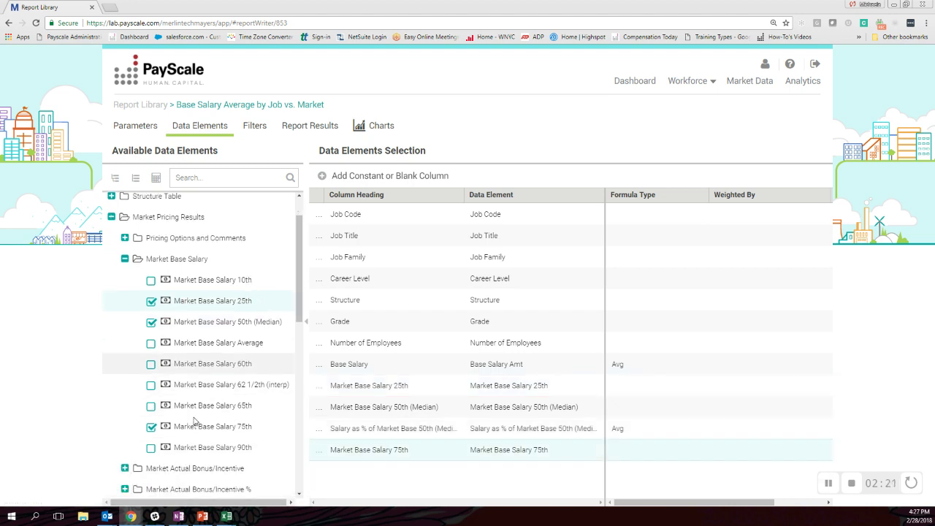
left_click(152, 399)
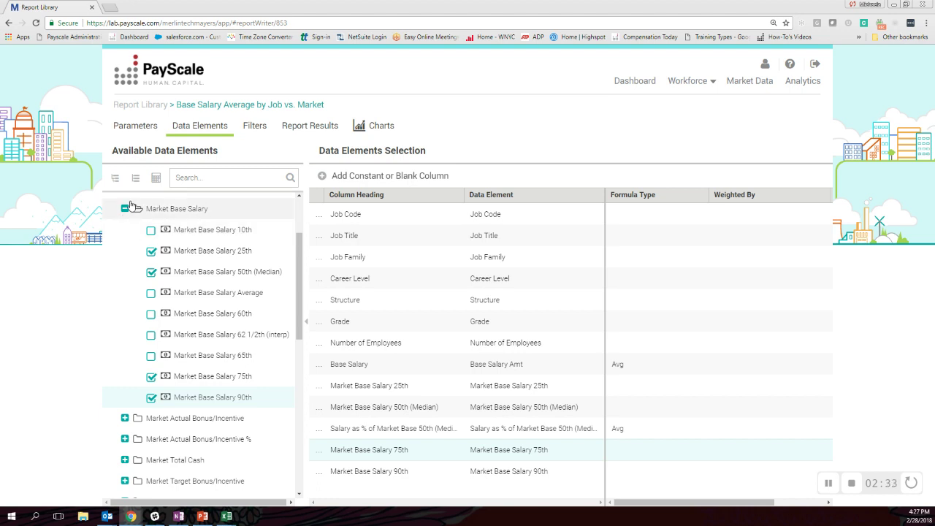
Step: Search the available data elements for "midpoint" and add Midpoint from Salary Range Data to the report
left_click(202, 179)
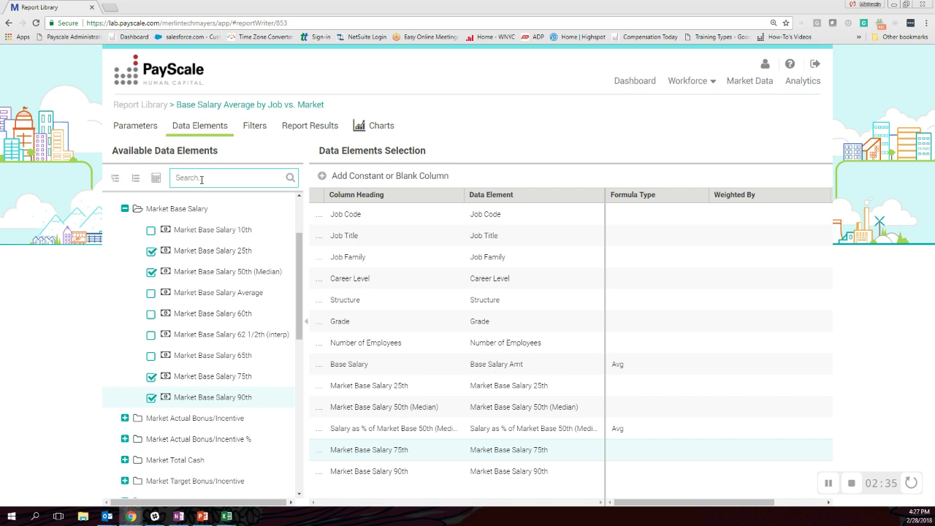
type("midpoint")
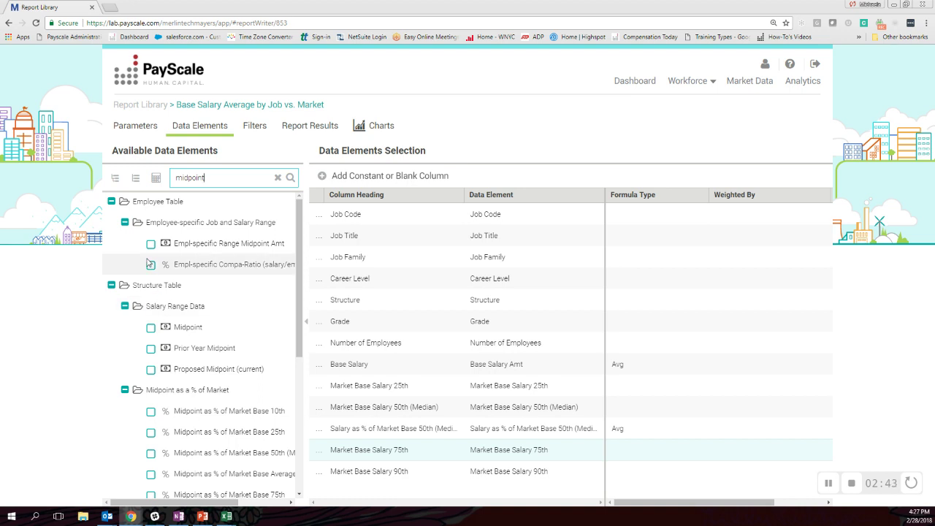
left_click(151, 328)
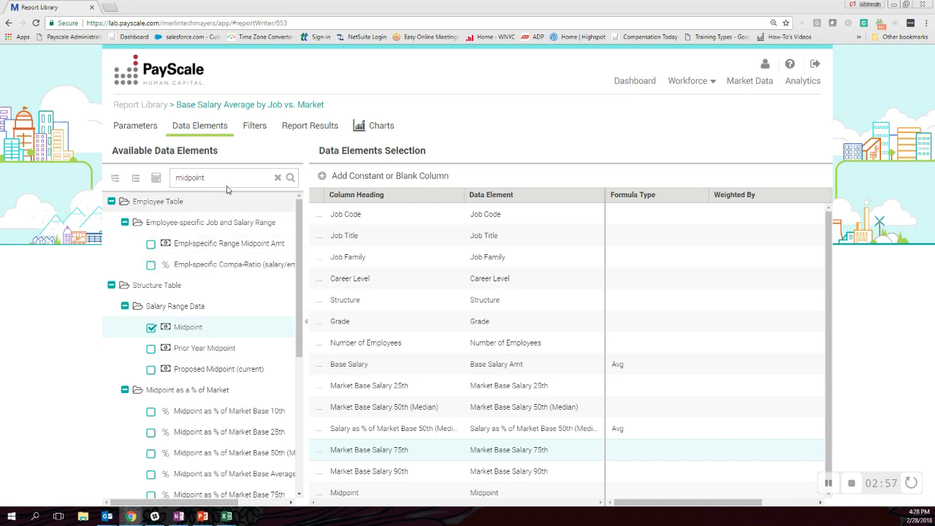
left_click_drag(221, 179, 139, 190)
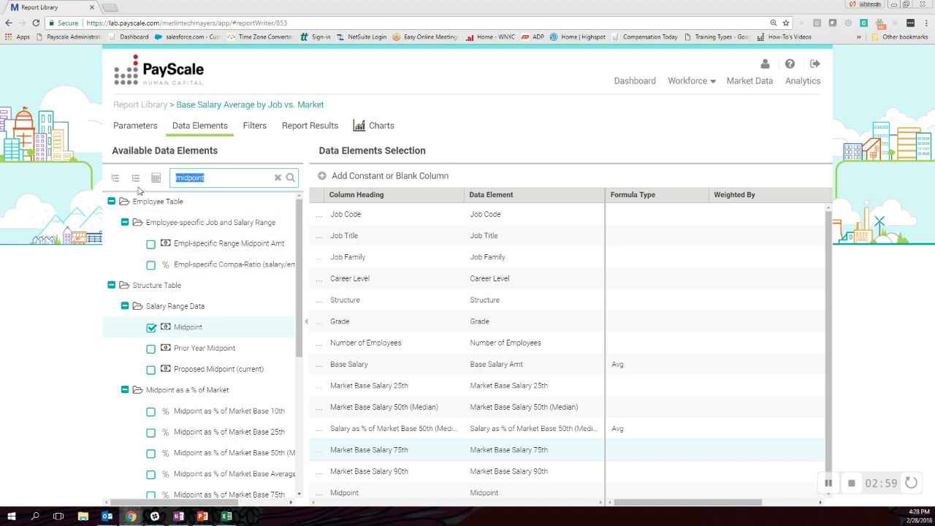
type("#")
left_click(290, 179)
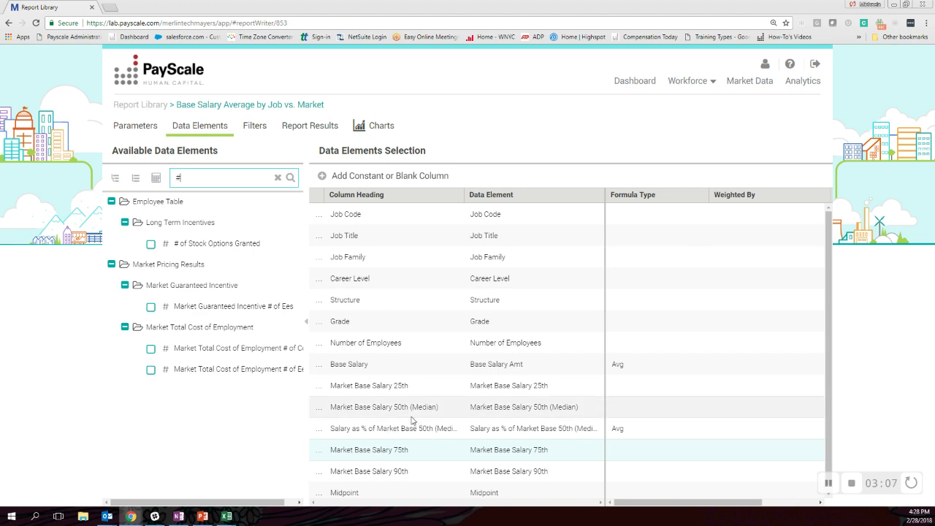
Step: Move the Midpoint column directly after Market Base Salary 25th
scroll(395, 453, "down", 1)
left_click_drag(357, 493, 371, 398)
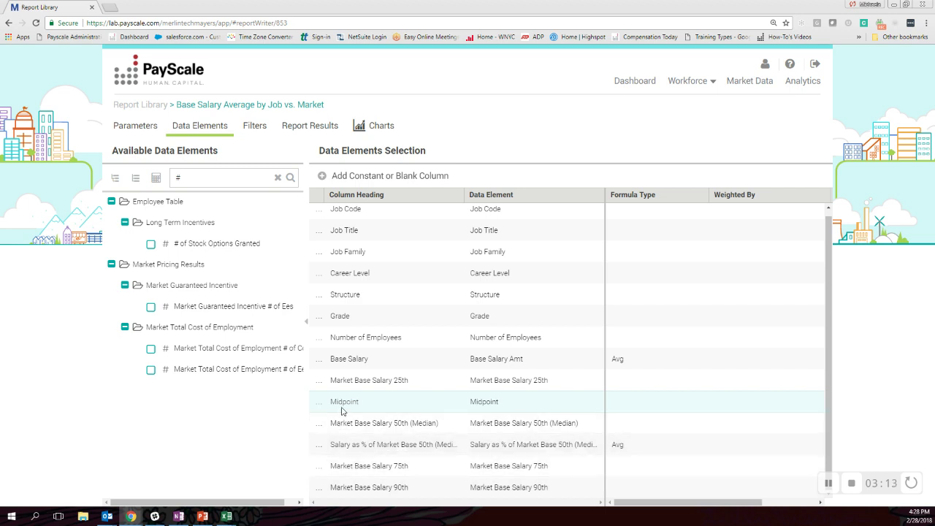
Step: Search the data elements for "compa", add Compa Ratio, and place it directly after Midpoint
left_click(277, 177)
type("compa")
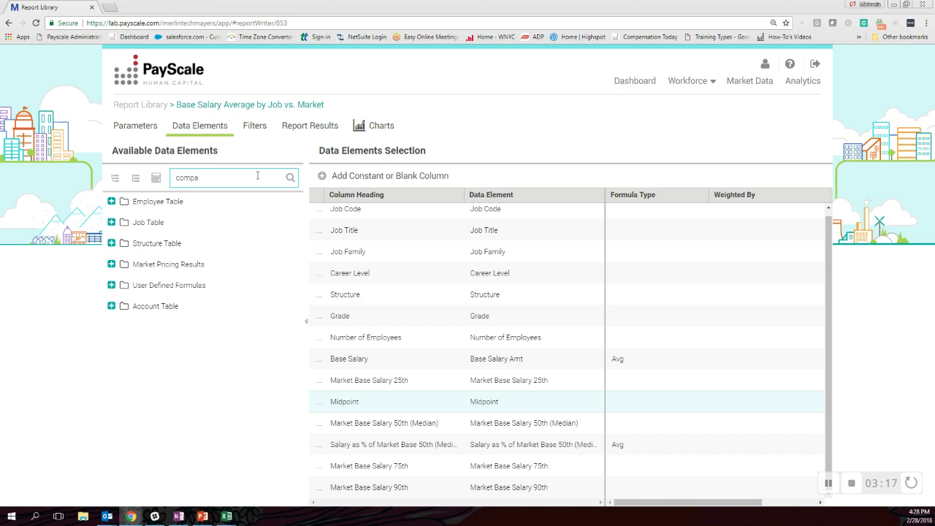
key("Return")
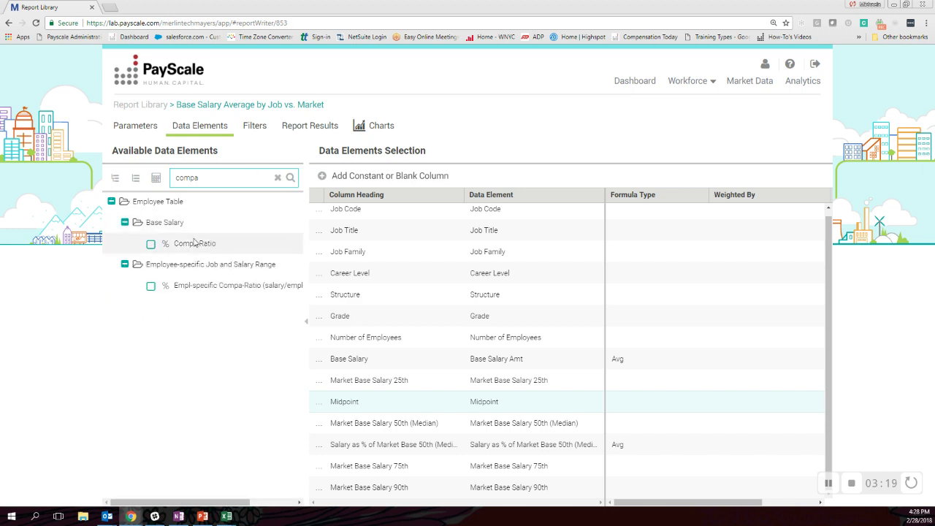
left_click(152, 245)
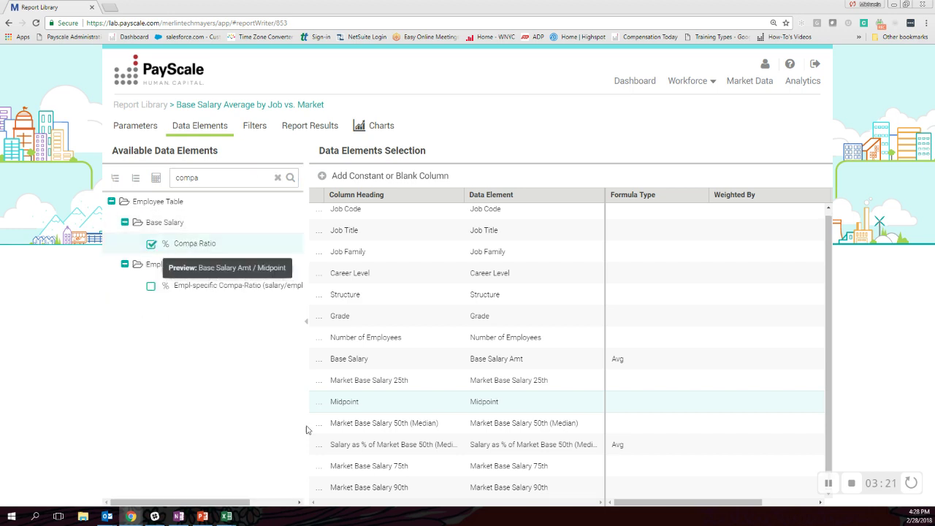
left_click_drag(377, 487, 366, 399)
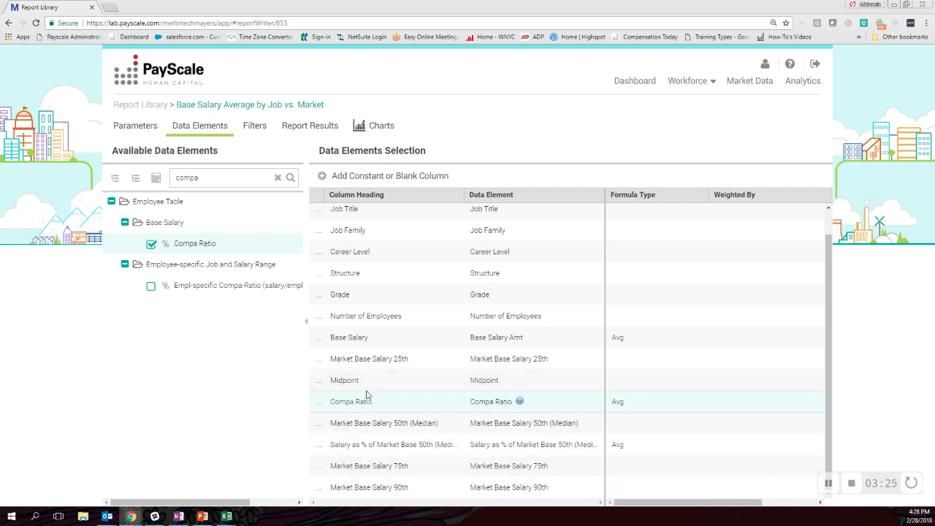
Step: Open the report results and review the modified columns from Job Code across to Market Base Salary 90th
left_click(300, 130)
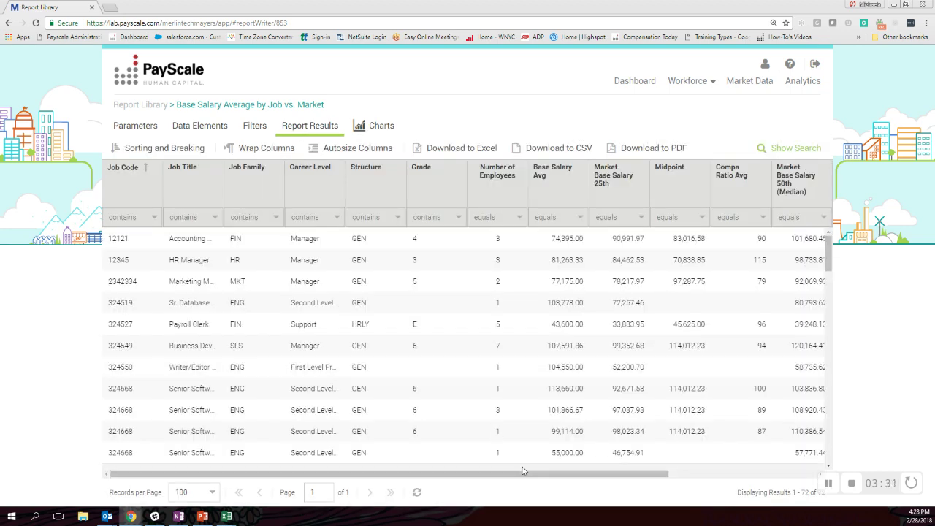
left_click_drag(514, 480, 685, 483)
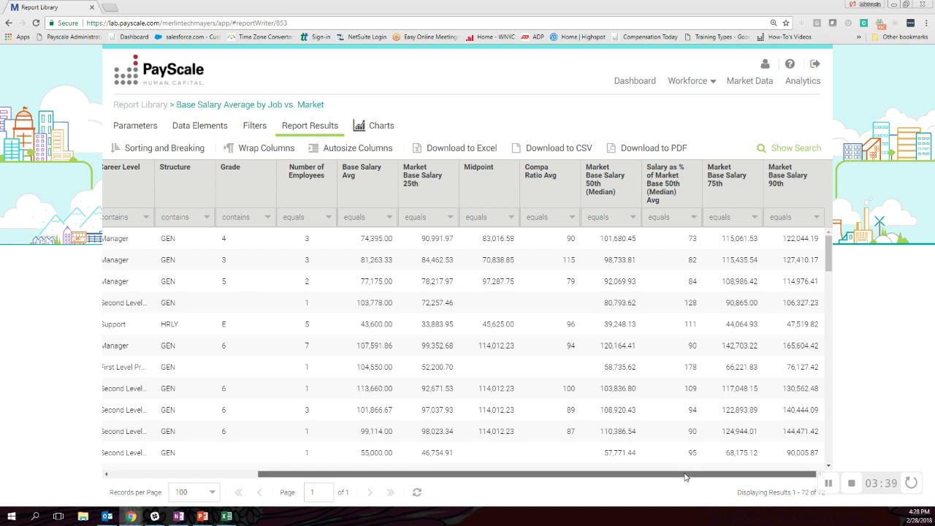
left_click_drag(685, 483, 488, 480)
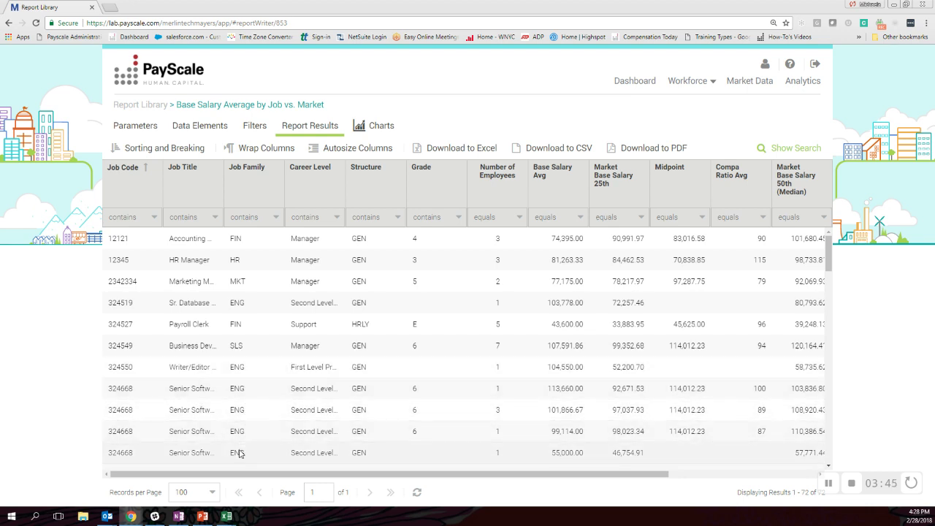
Step: Set Job Family from the Job Table's Job Code, Title, Classification Info group as the element of a report filter
left_click(256, 127)
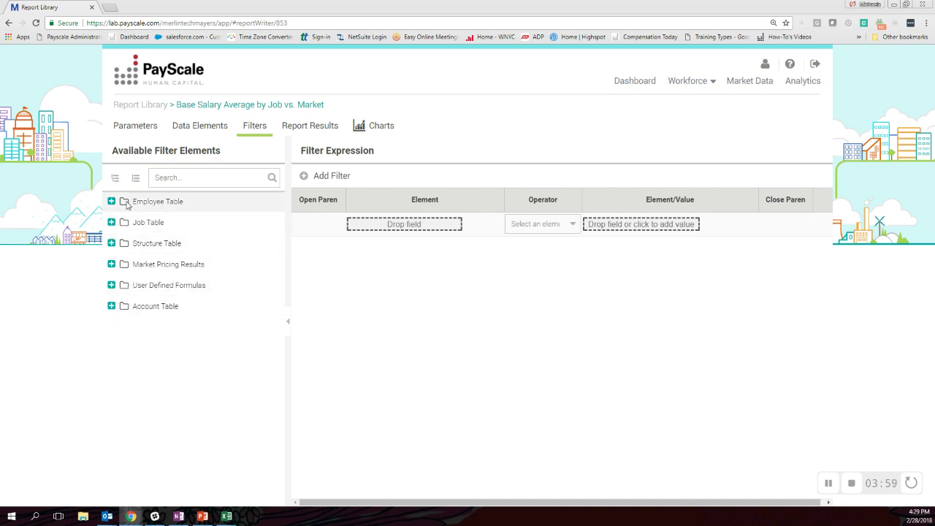
left_click(165, 178)
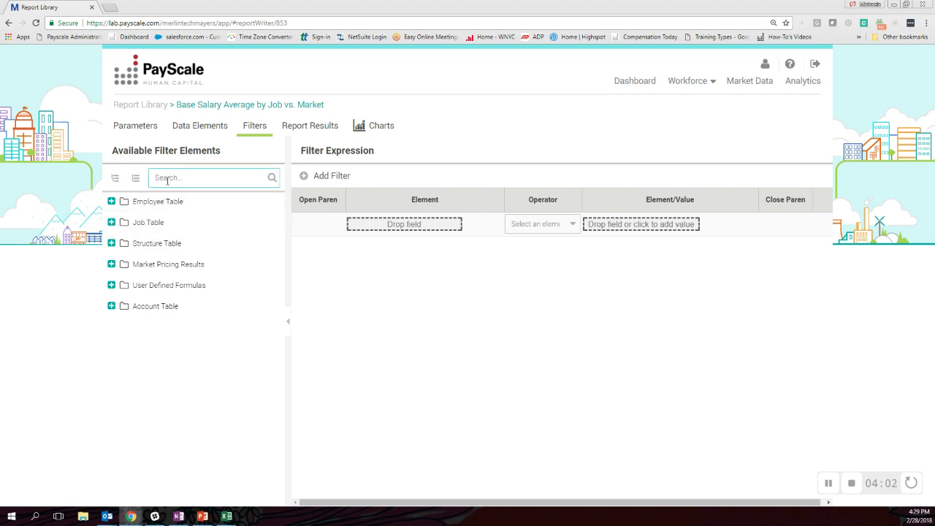
left_click(112, 223)
left_click(124, 244)
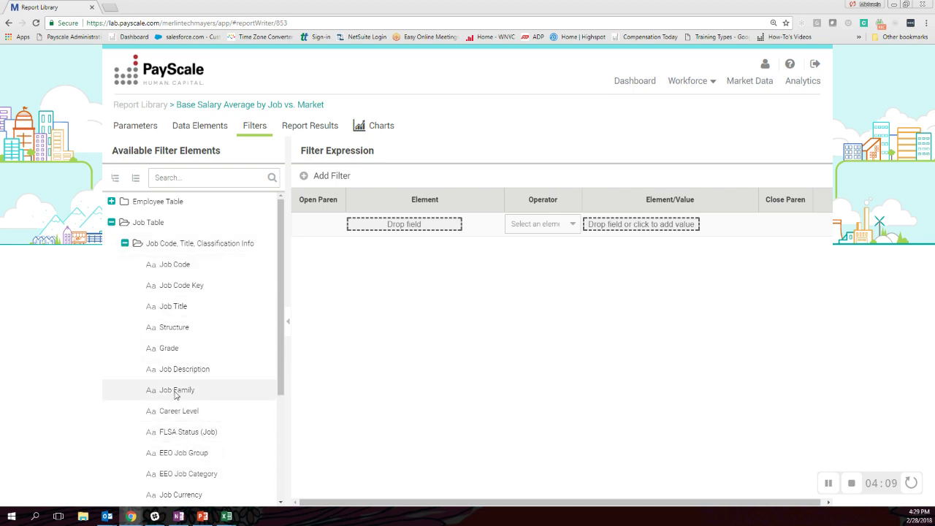
left_click_drag(176, 395, 369, 231)
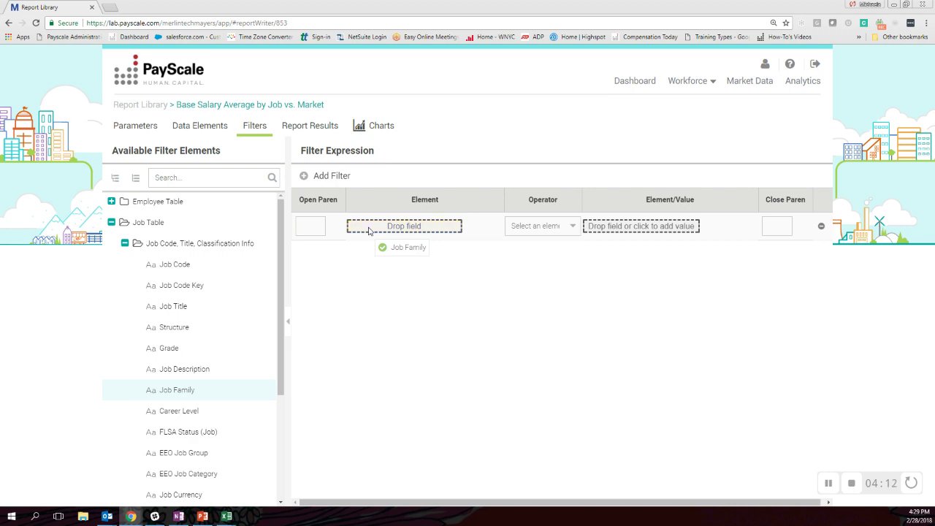
left_click_drag(369, 230, 369, 231)
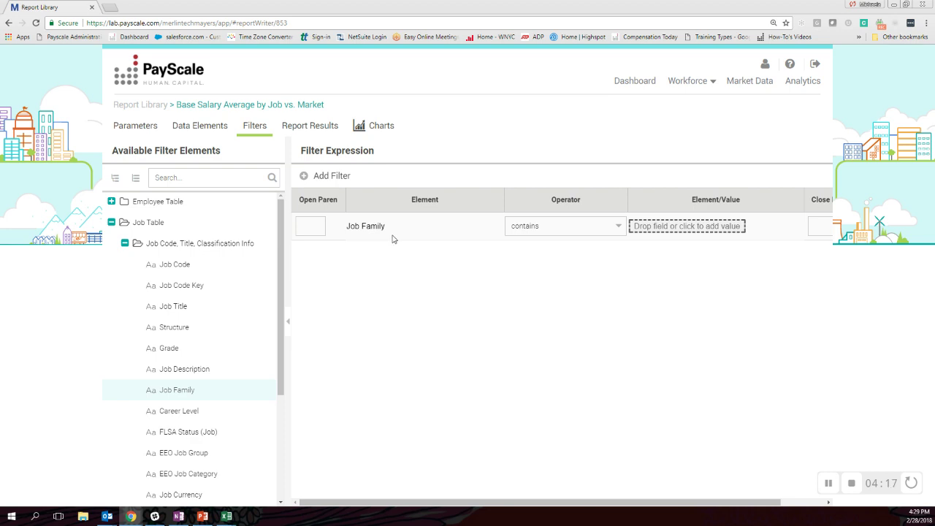
Step: Complete the Job Family filter with the contains operator and the value ENG
left_click(620, 231)
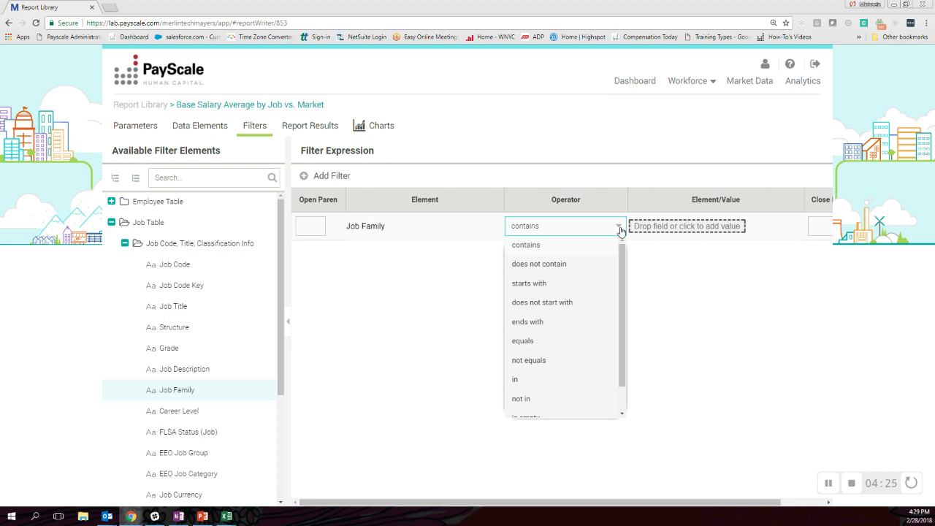
left_click(672, 252)
left_click(672, 225)
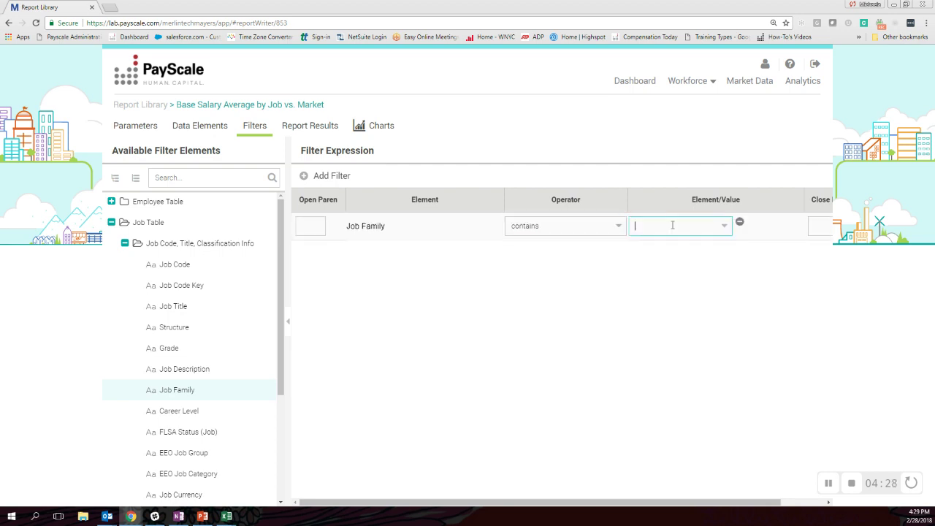
left_click(723, 227)
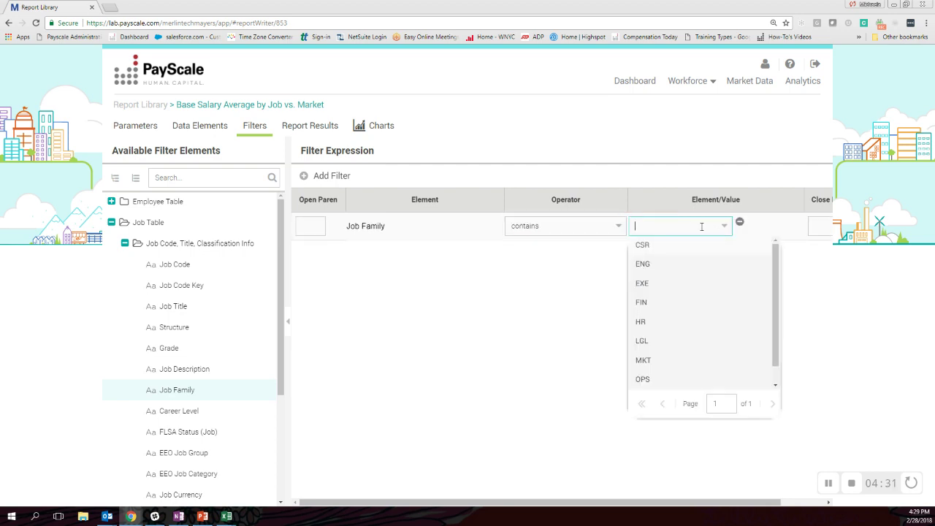
left_click(664, 268)
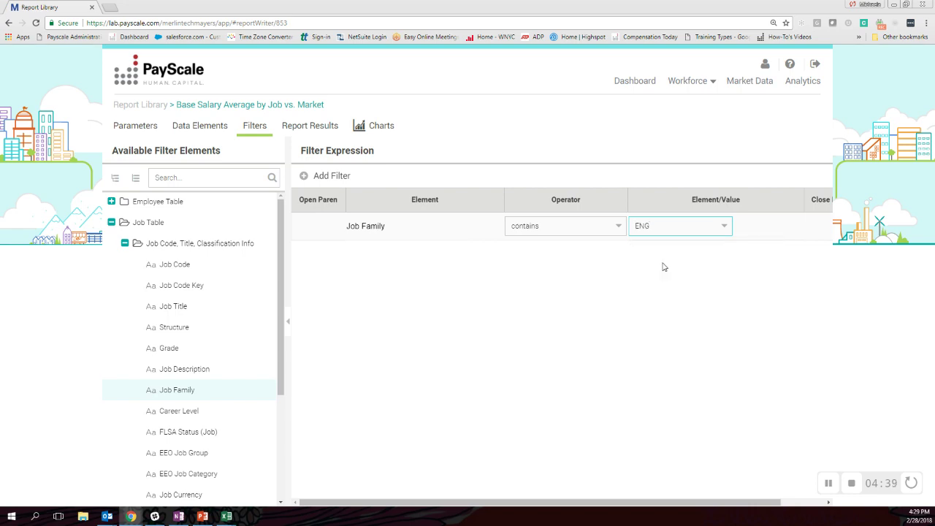
Step: Open the report results and filter the Midpoint column to rows where it is not empty
left_click(298, 130)
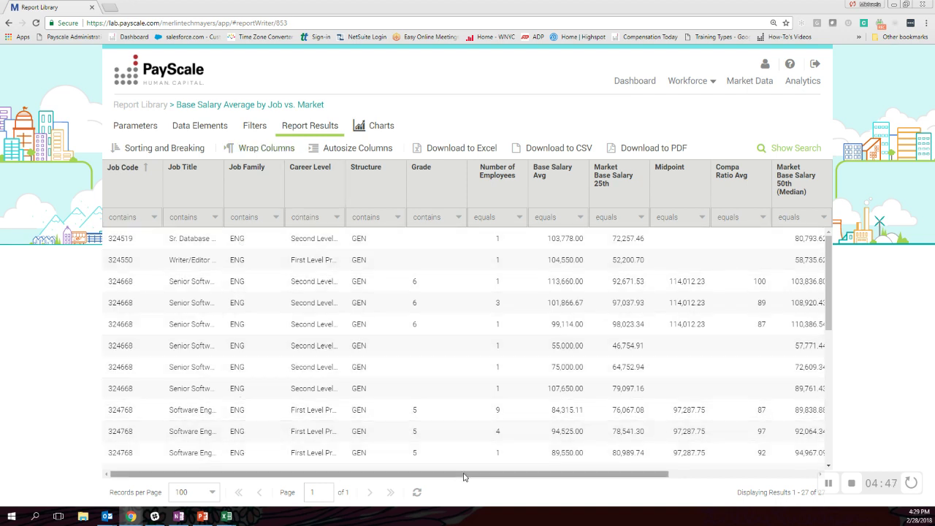
left_click_drag(465, 475, 620, 476)
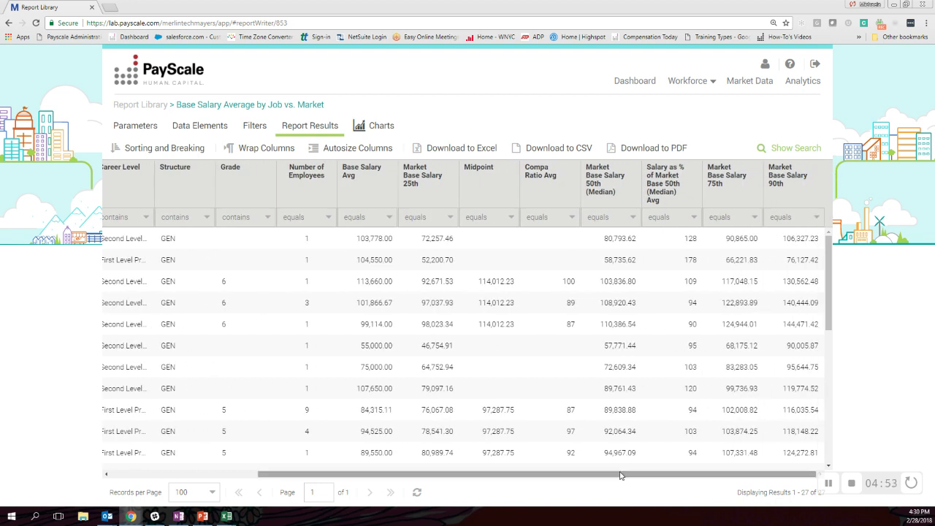
left_click(633, 218)
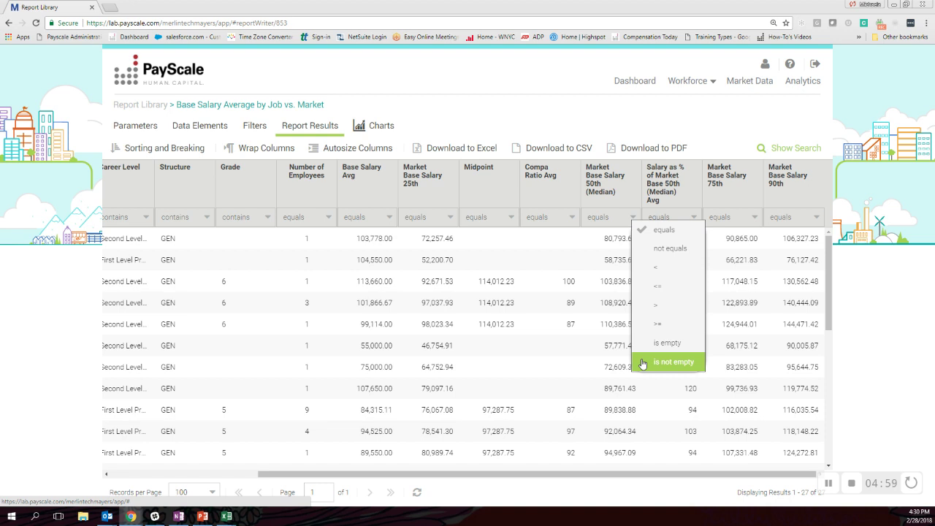
left_click(512, 219)
left_click(512, 220)
left_click(532, 361)
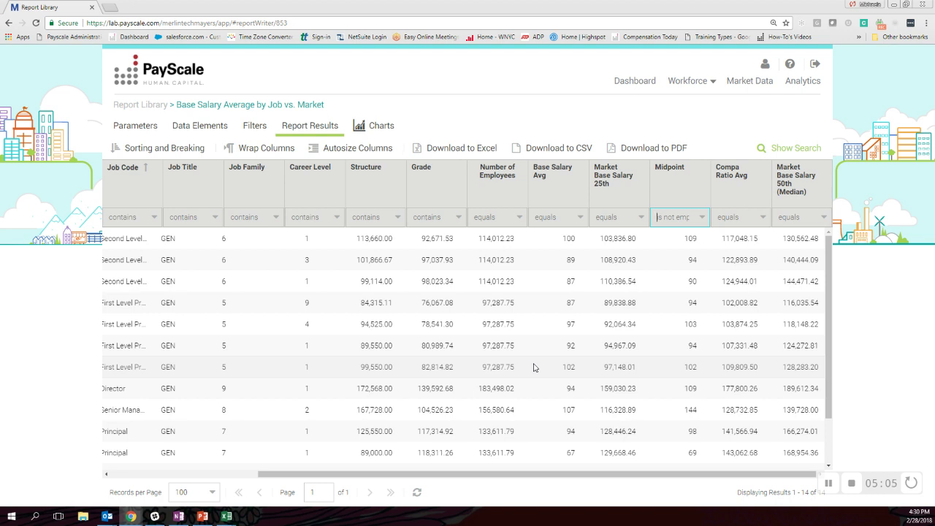
Step: Break the report results by the Job Code column, apply it, and review the grouped rows from their first column
left_click(165, 150)
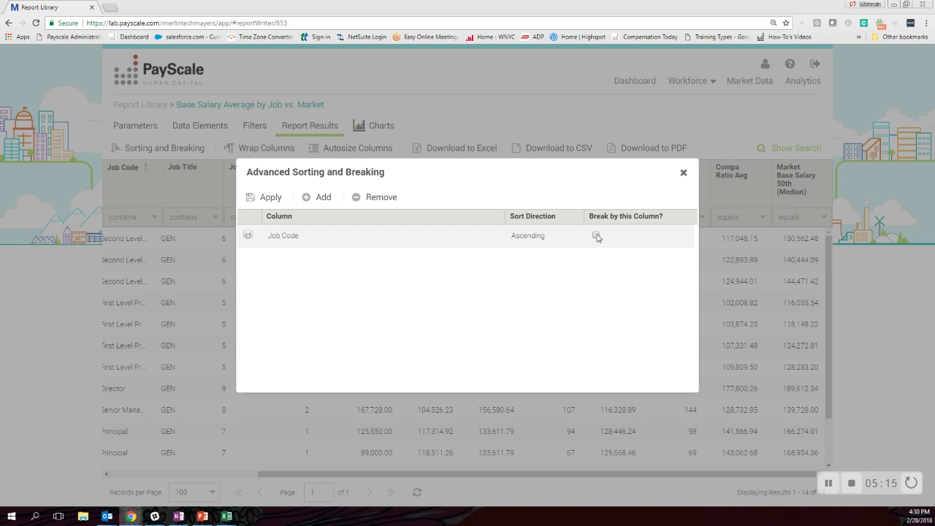
left_click(256, 199)
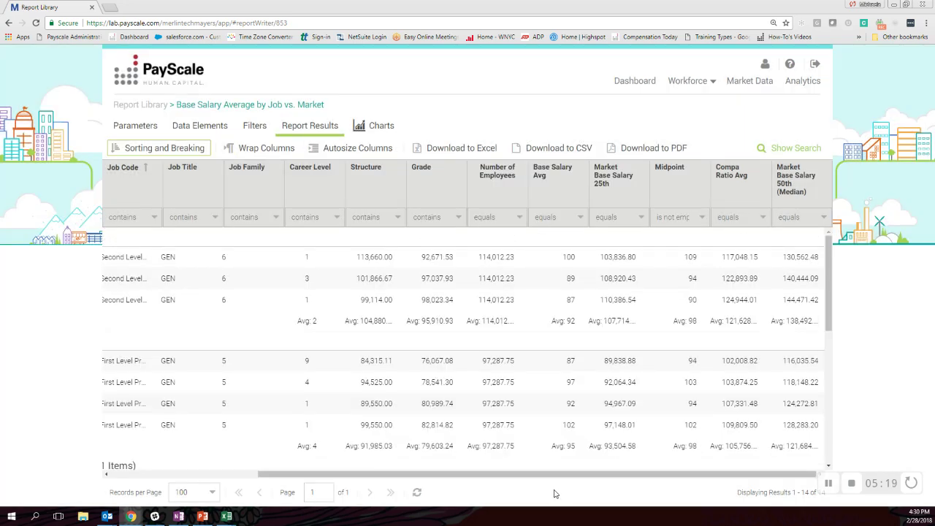
left_click_drag(571, 479, 416, 481)
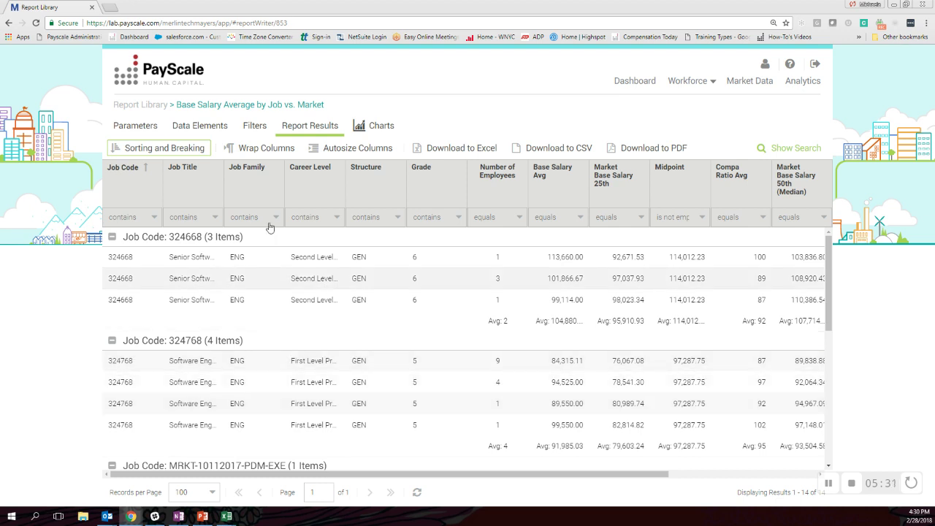
Step: Save the customized report as a new copy named "Updated Base Salary By Job"
left_click(126, 130)
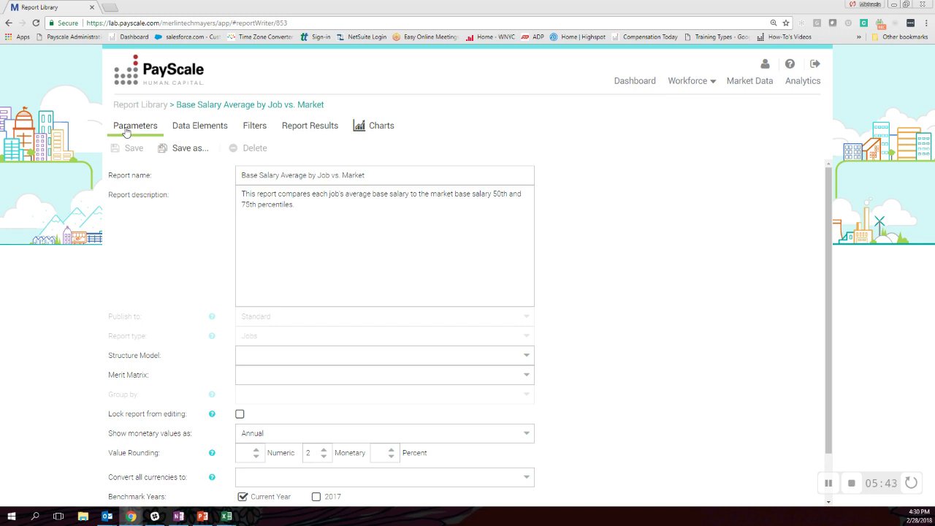
left_click(183, 156)
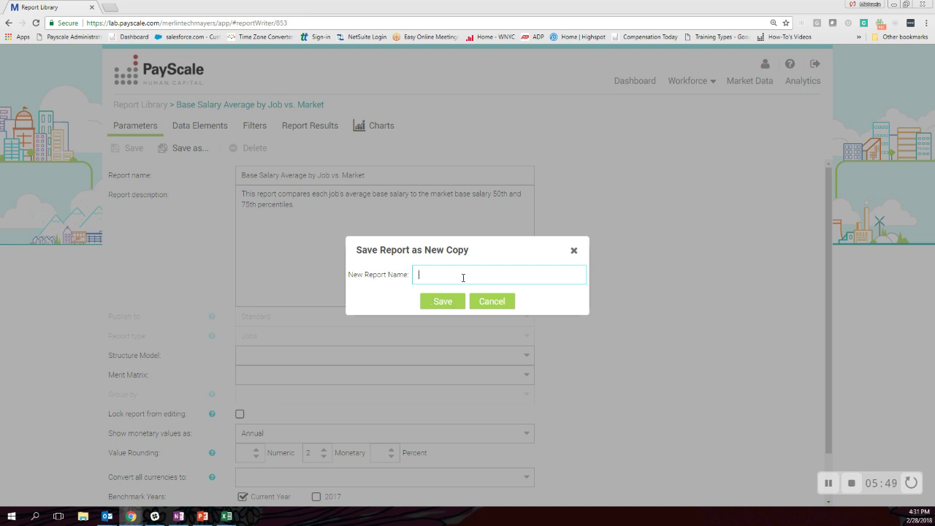
type("Updated Base Salary By Job")
left_click(453, 307)
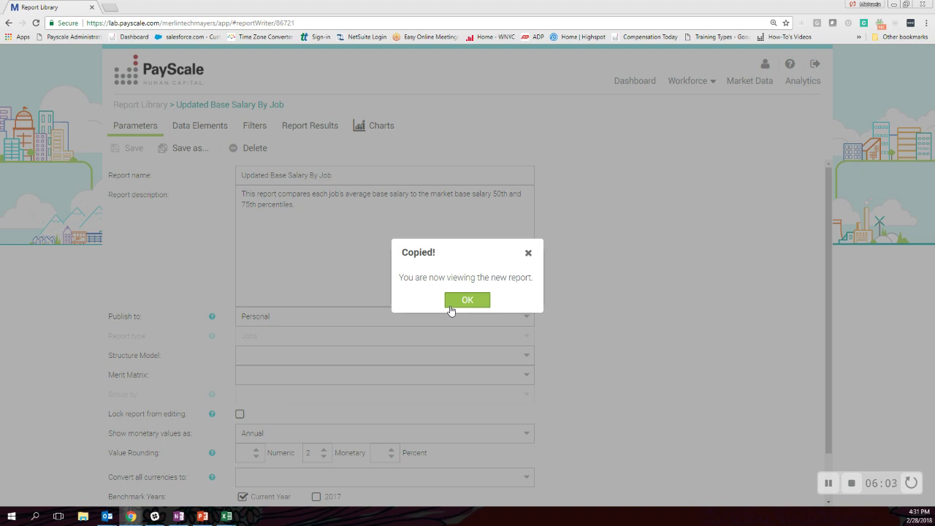
left_click(468, 300)
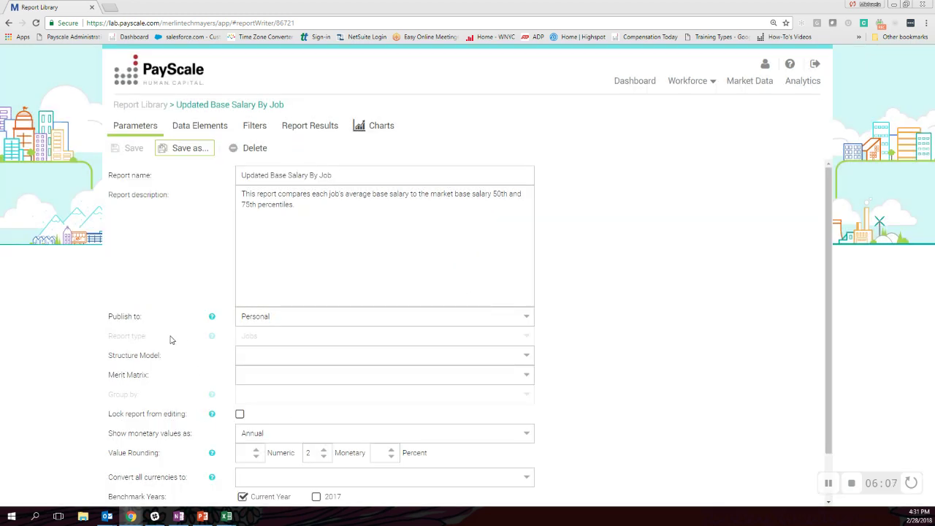
Step: Set the copied report to publish to Site
scroll(558, 314, "down", 1)
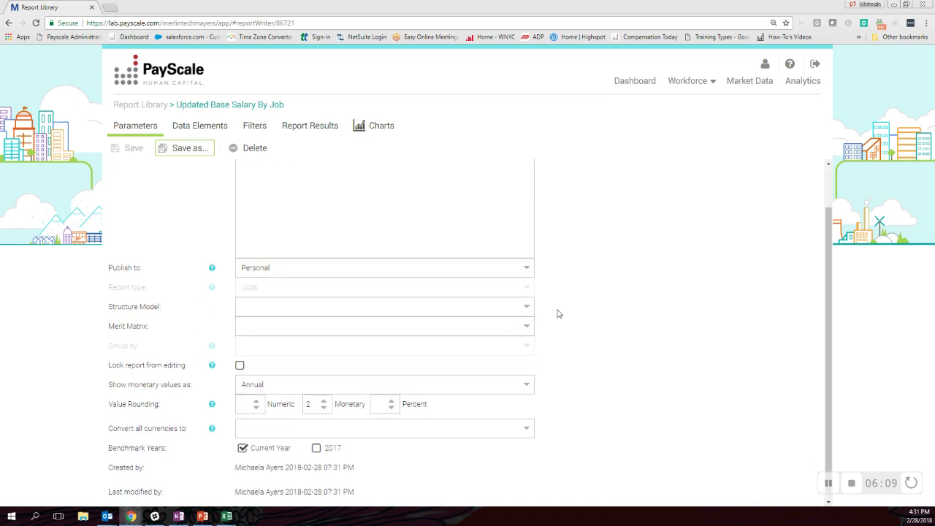
left_click(527, 269)
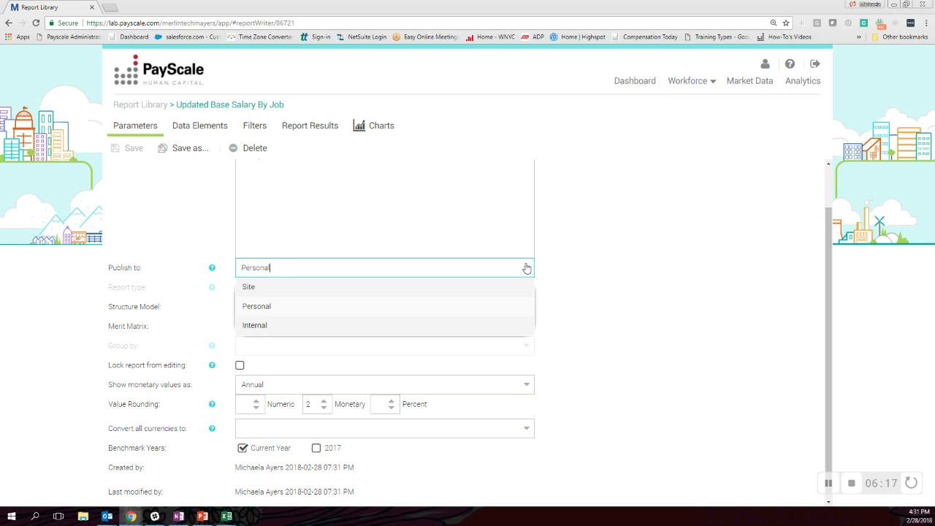
left_click(262, 290)
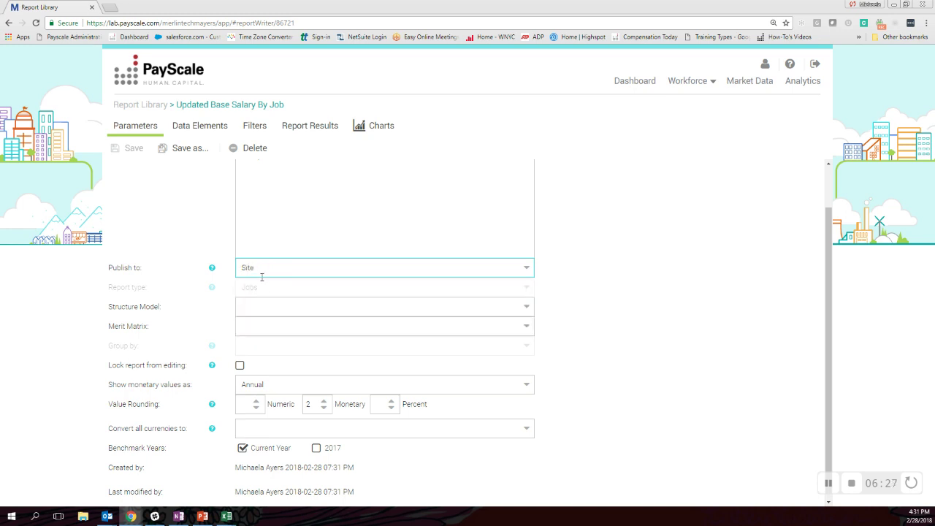
scroll(284, 348, "down", 1)
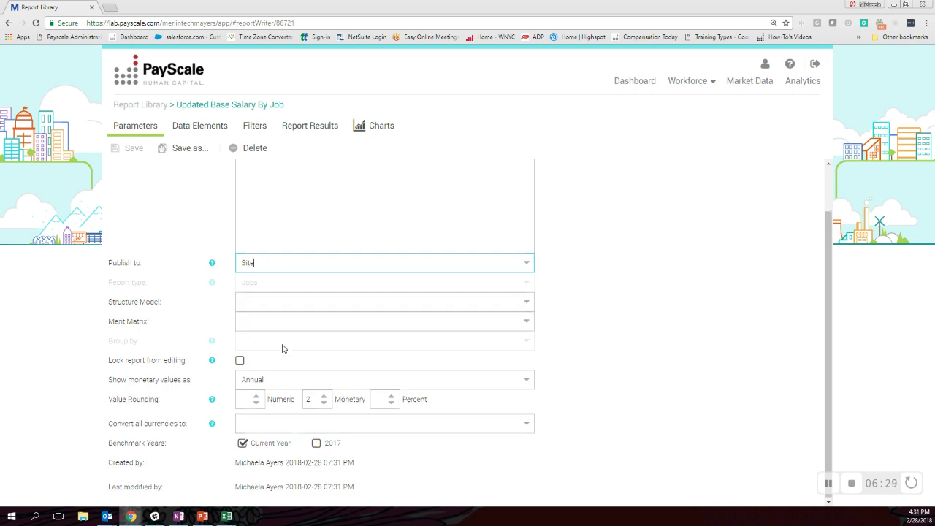
Step: Set Numeric and Percent value rounding to 2, then check the rounded columns in the report results
left_click(528, 379)
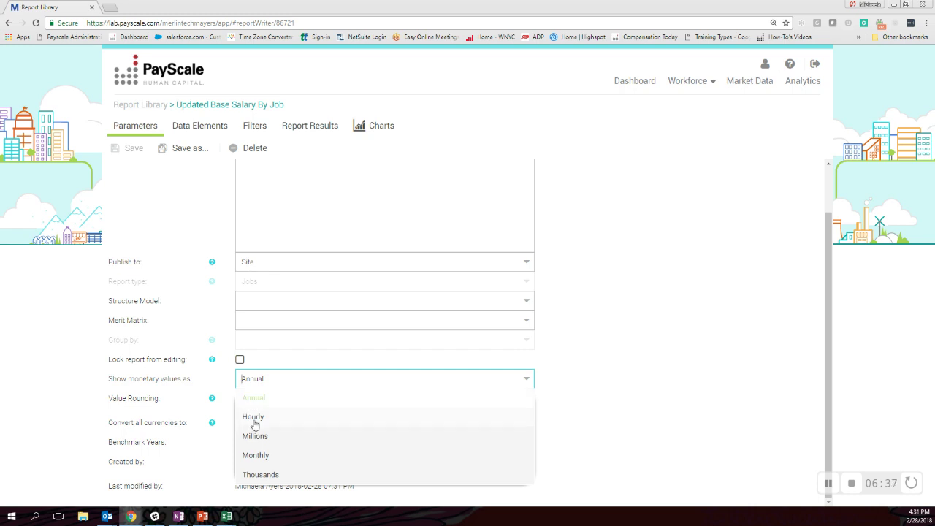
left_click(624, 392)
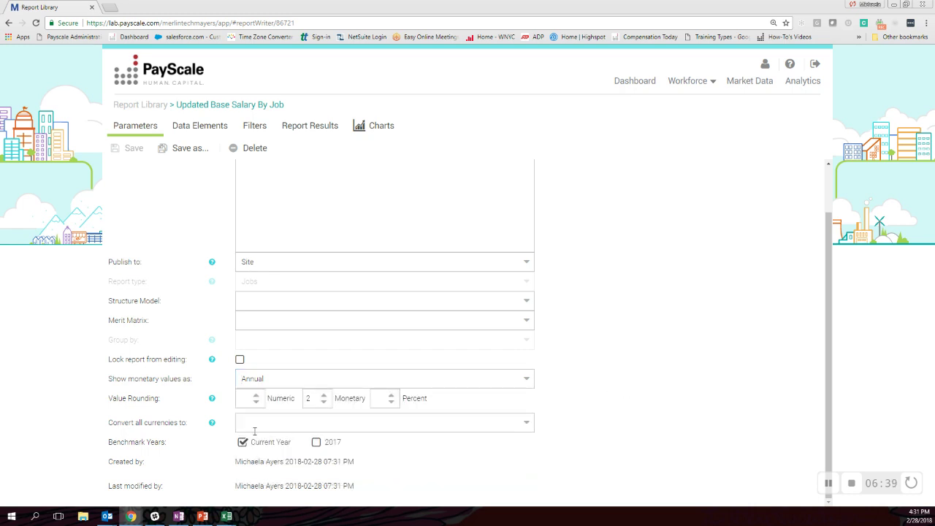
double_click(257, 395)
left_click(390, 396)
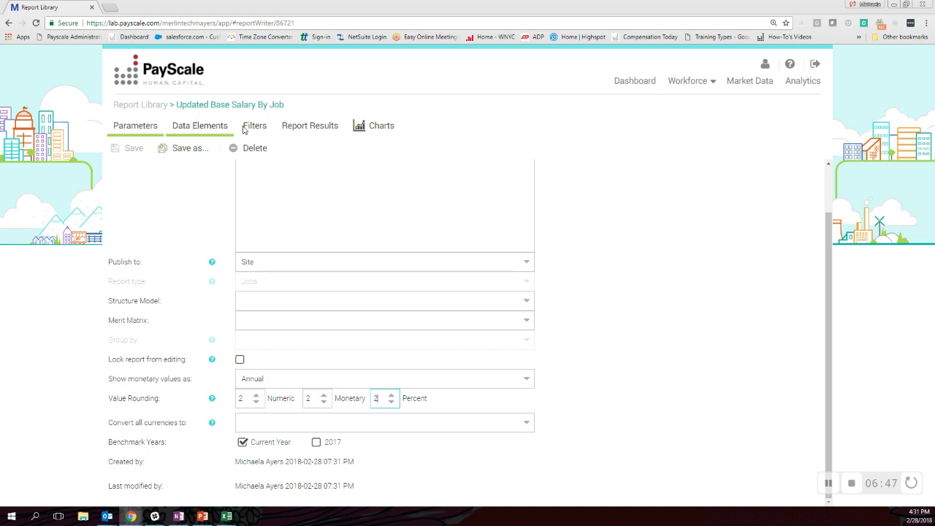
left_click(327, 127)
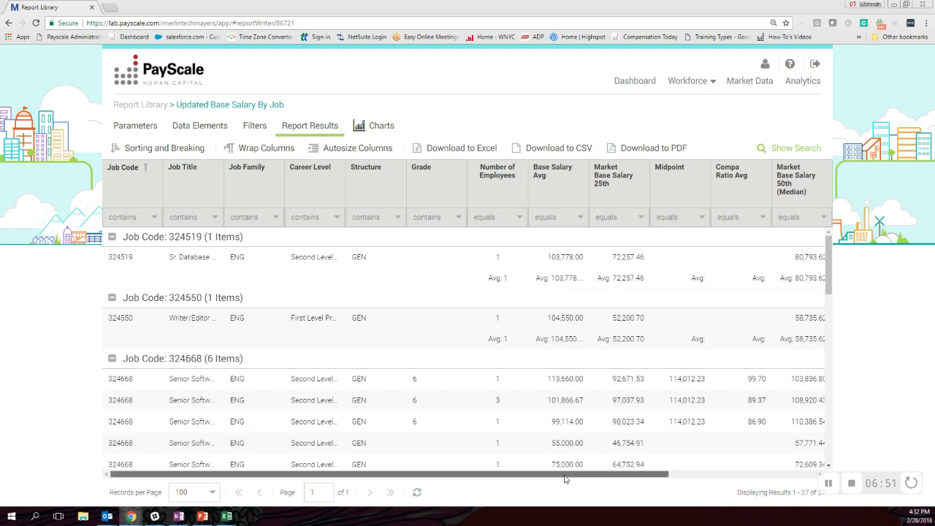
left_click_drag(605, 474, 753, 476)
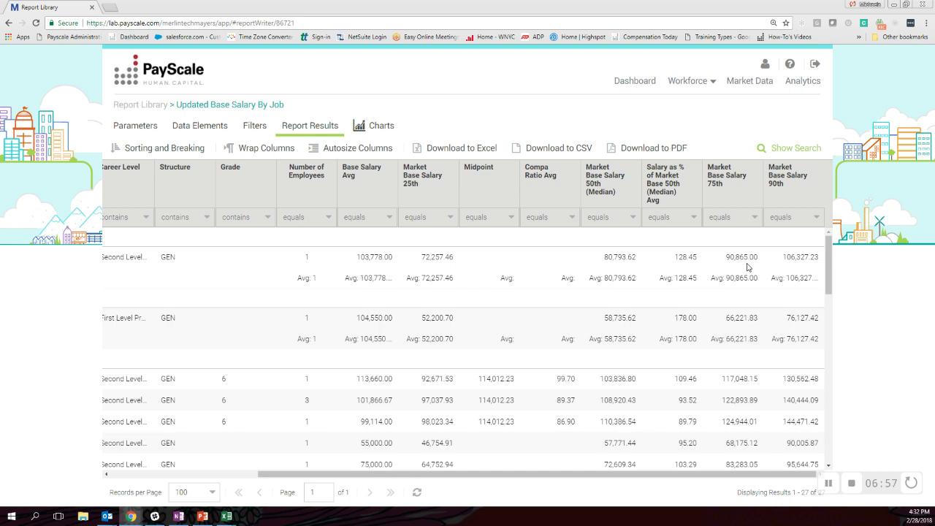
Step: Check the Report Library's Personal and Site reports, and open Updated Base Salary By Job from the Personal ones
left_click(137, 104)
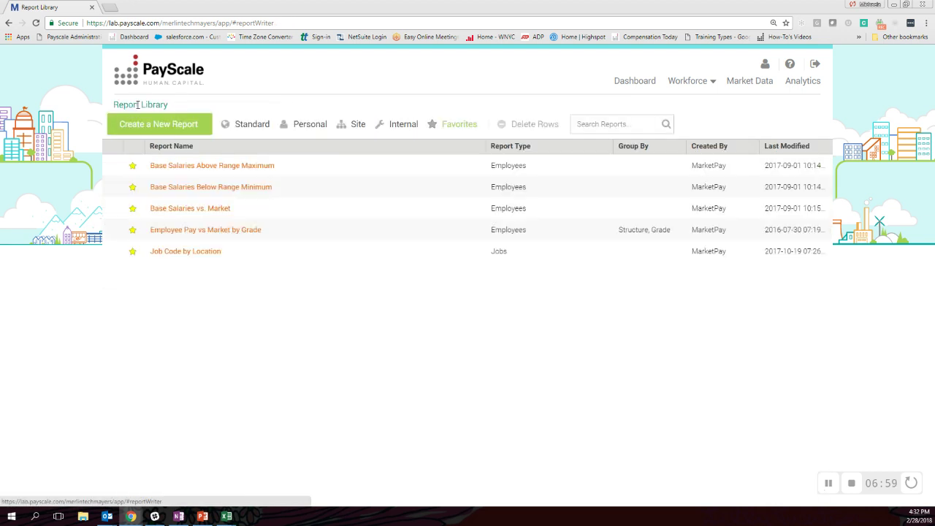
left_click(304, 130)
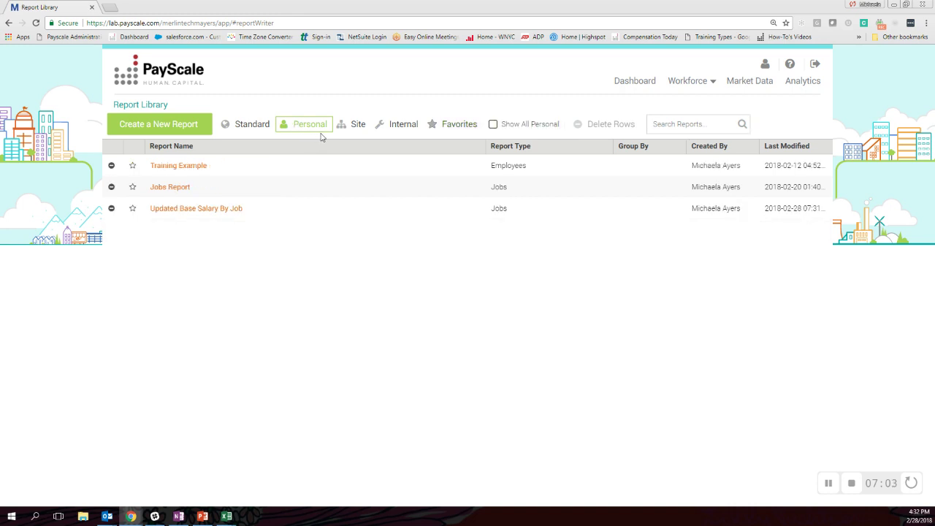
left_click(352, 127)
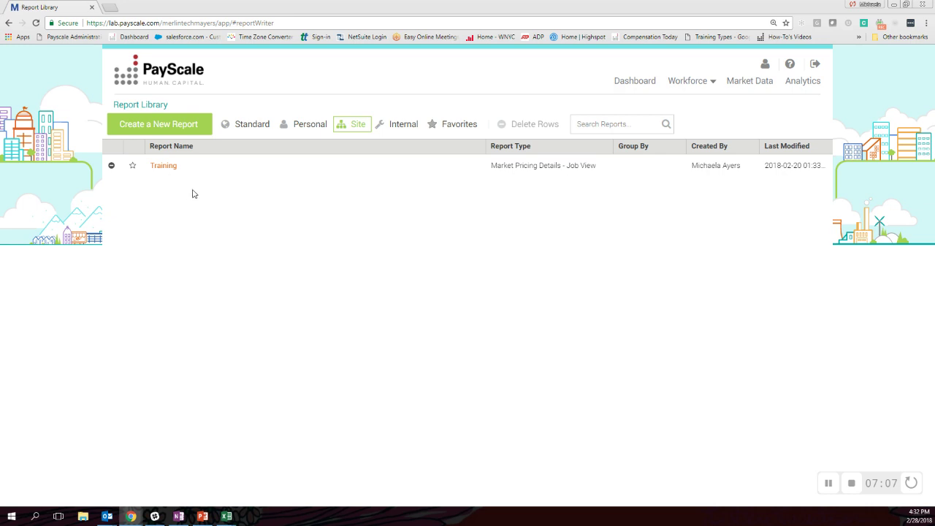
left_click(297, 124)
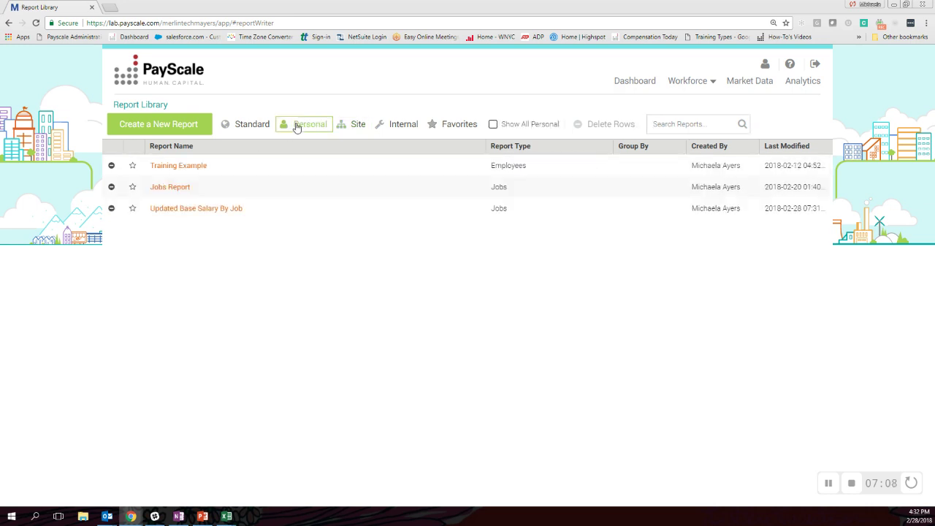
left_click(202, 210)
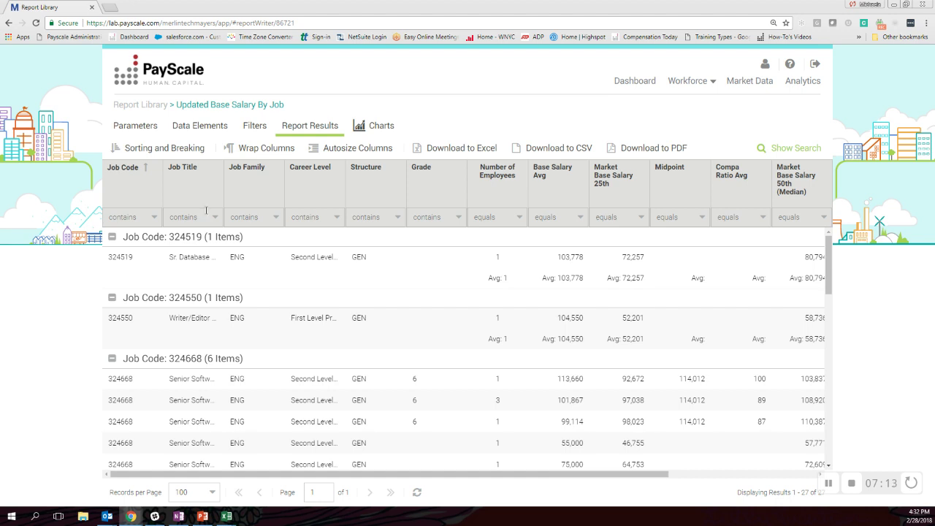
Step: In the report's charts, search the data elements for "job family", set Job Family as the X-axis field, and clear the search
left_click(374, 131)
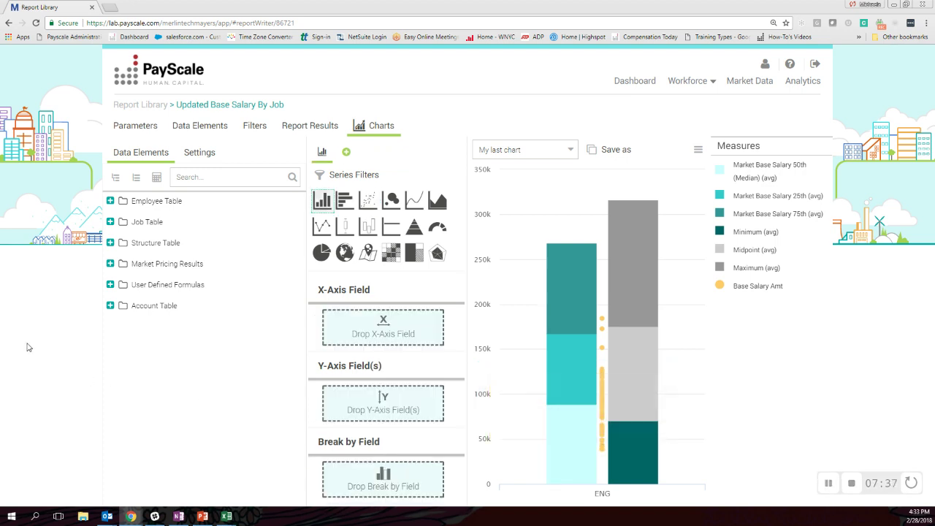
left_click(111, 223)
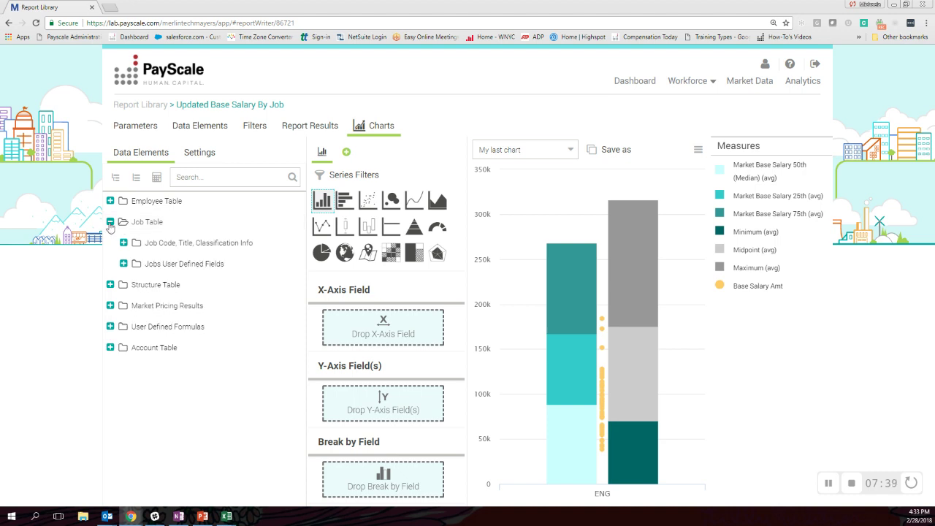
left_click(215, 180)
type("Job f")
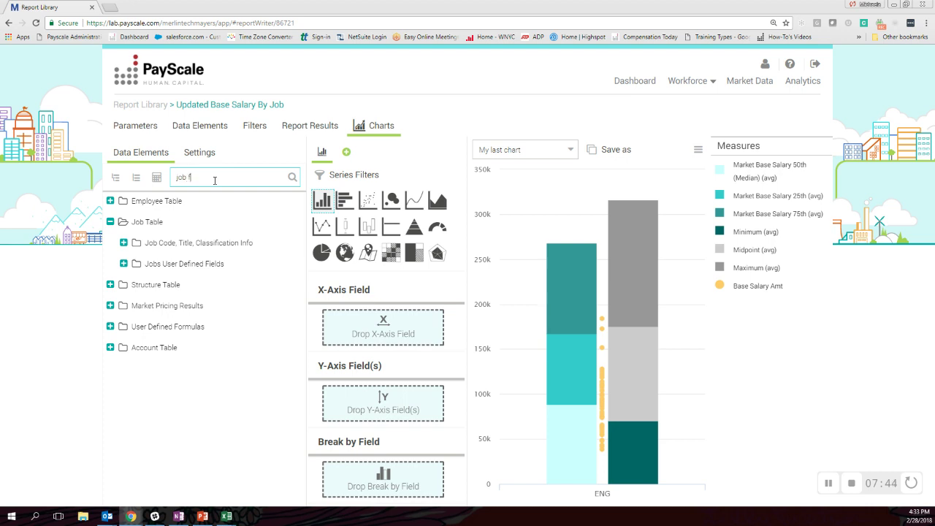
type("amily")
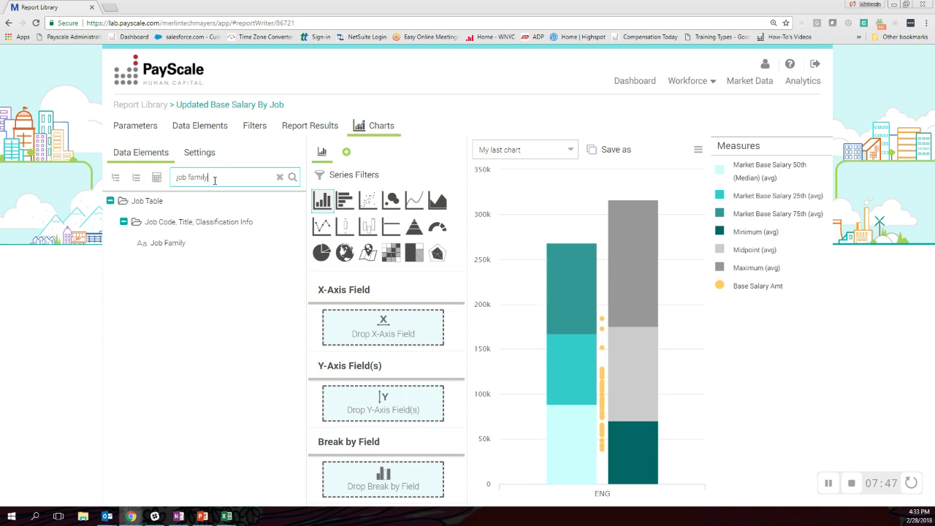
left_click_drag(173, 244, 361, 335)
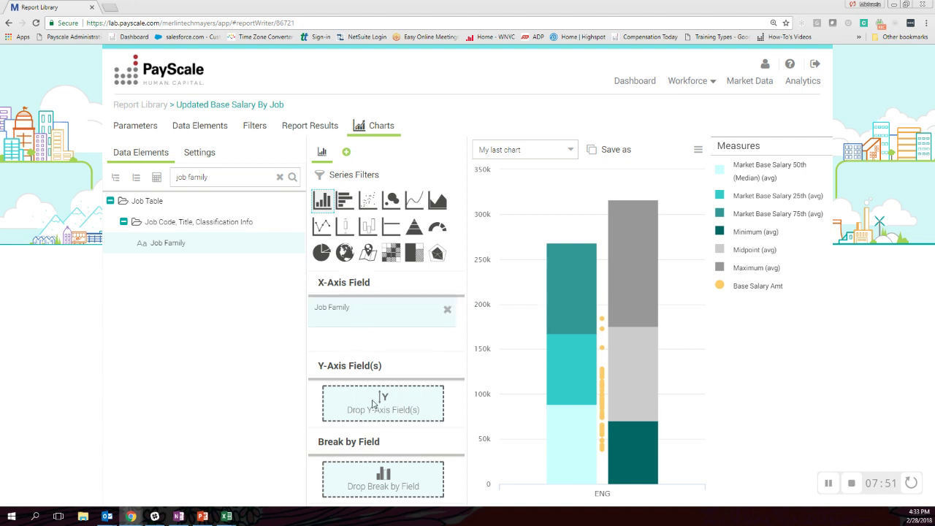
left_click(280, 177)
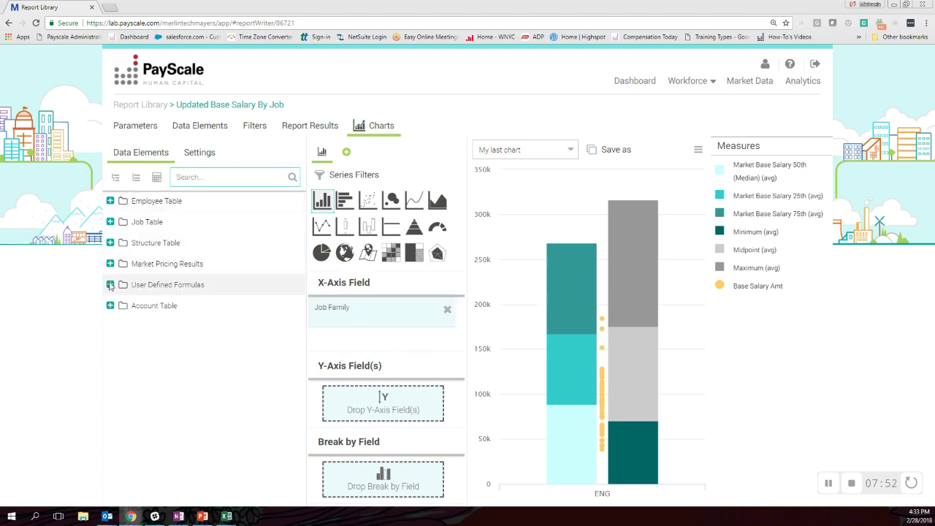
Step: Add Market Base Salary 25th, 50th (Median) and 75th from the Market Pricing Results as Y-axis fields of the first column series
left_click(111, 265)
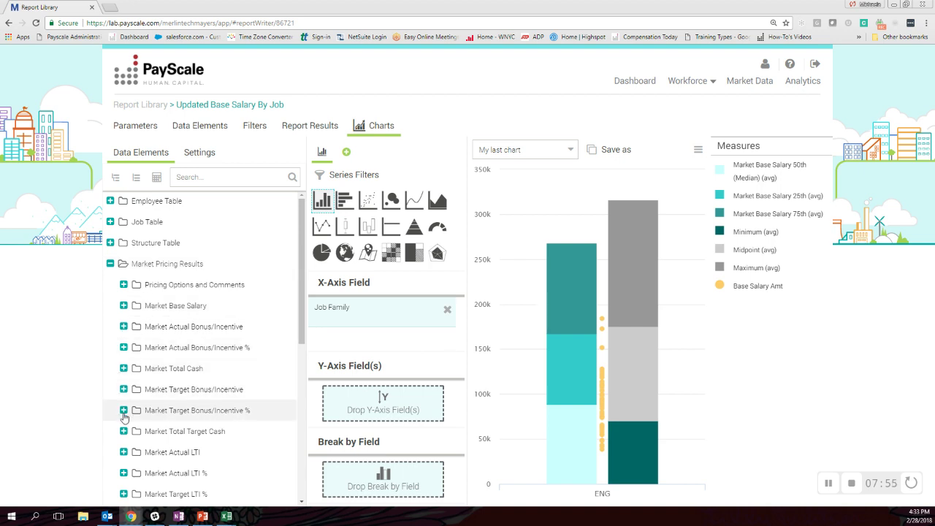
left_click(124, 306)
scroll(189, 341, "down", 1)
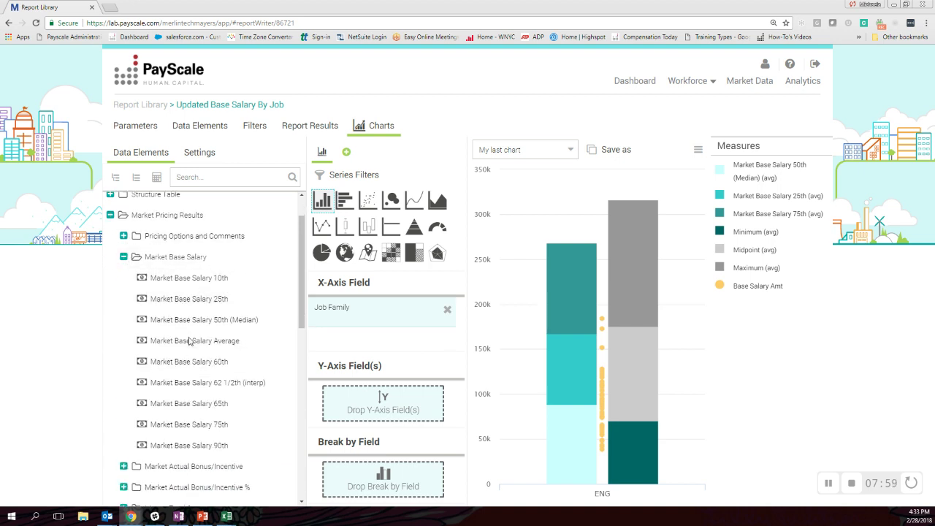
left_click_drag(241, 373, 361, 402)
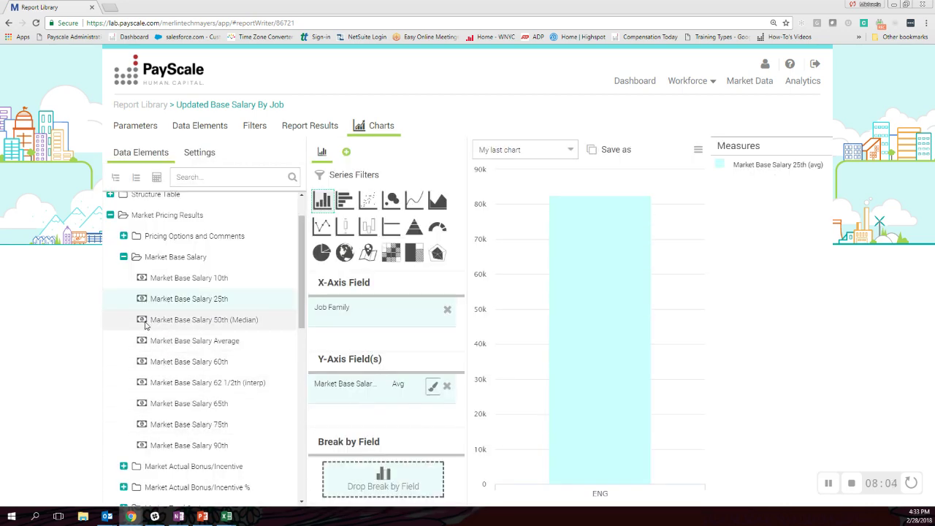
left_click_drag(145, 325, 361, 380)
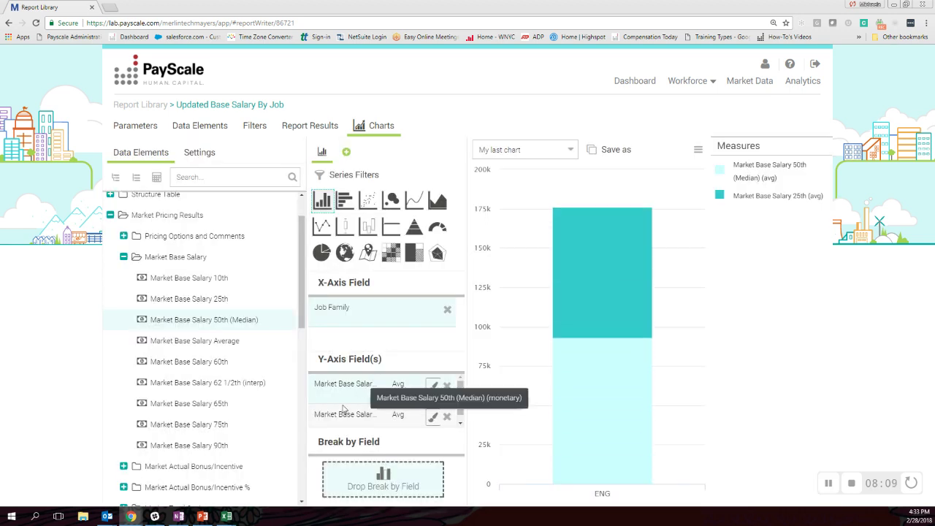
left_click_drag(164, 427, 359, 381)
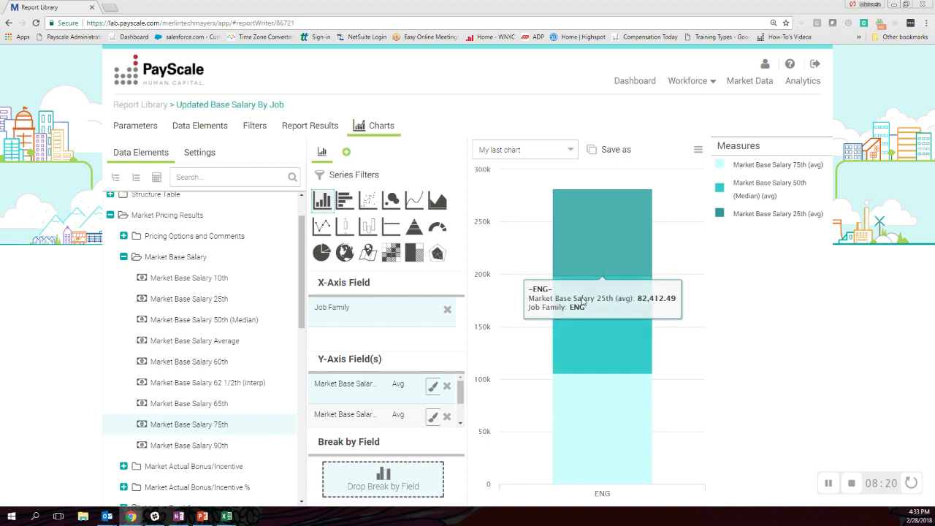
Step: Add a second column series with Minimum, Midpoint and Maximum from the Structure Table's Salary Range Data as Y-axis fields
left_click(347, 153)
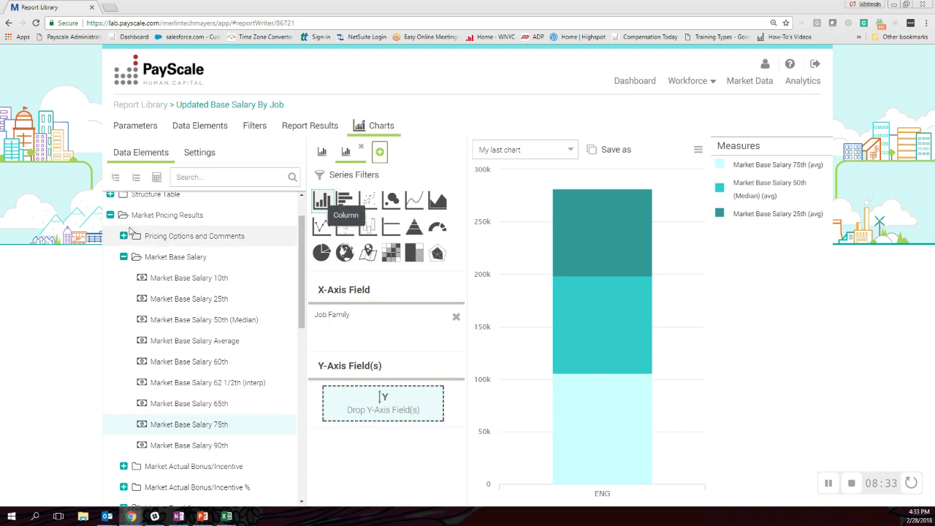
left_click(109, 216)
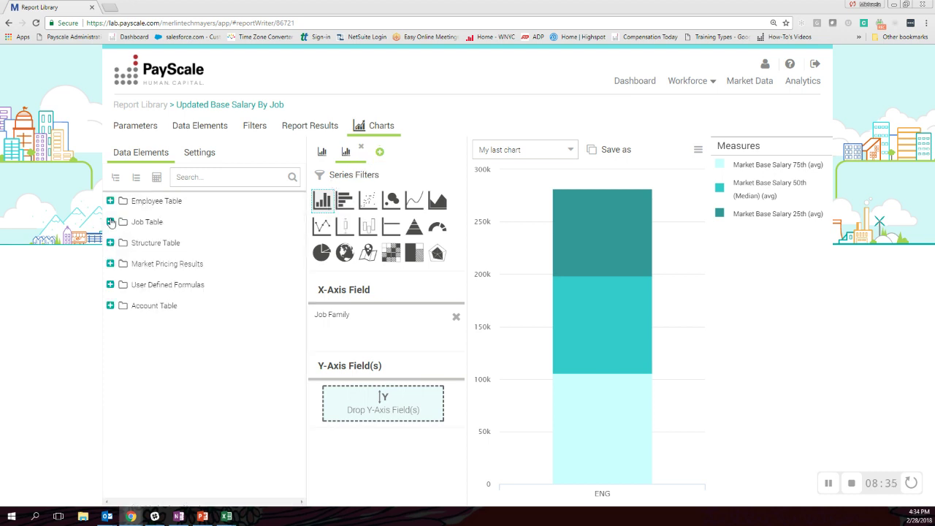
left_click(111, 242)
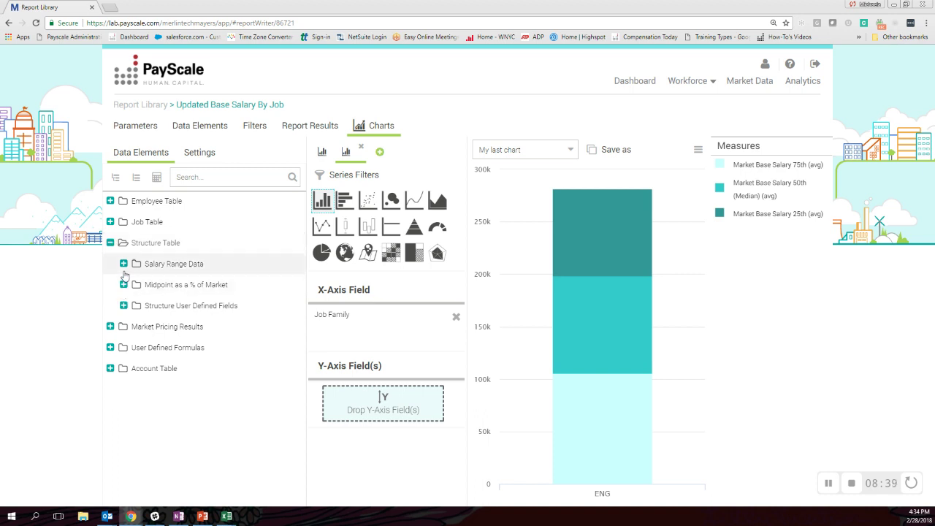
left_click(124, 266)
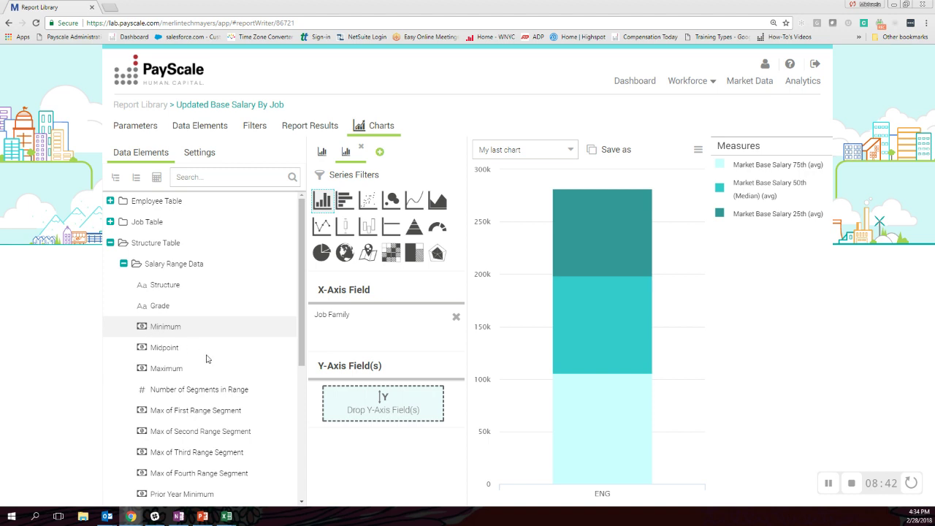
left_click_drag(207, 359, 352, 405)
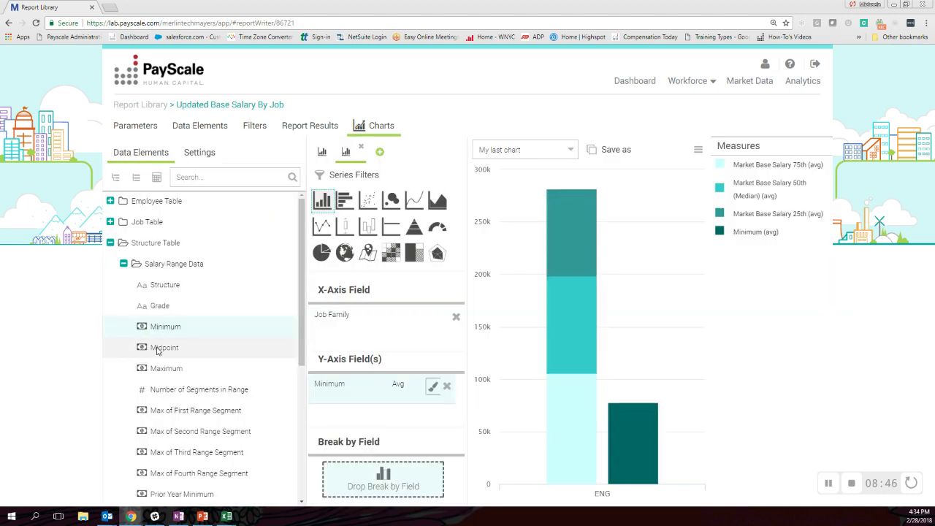
left_click_drag(157, 349, 332, 381)
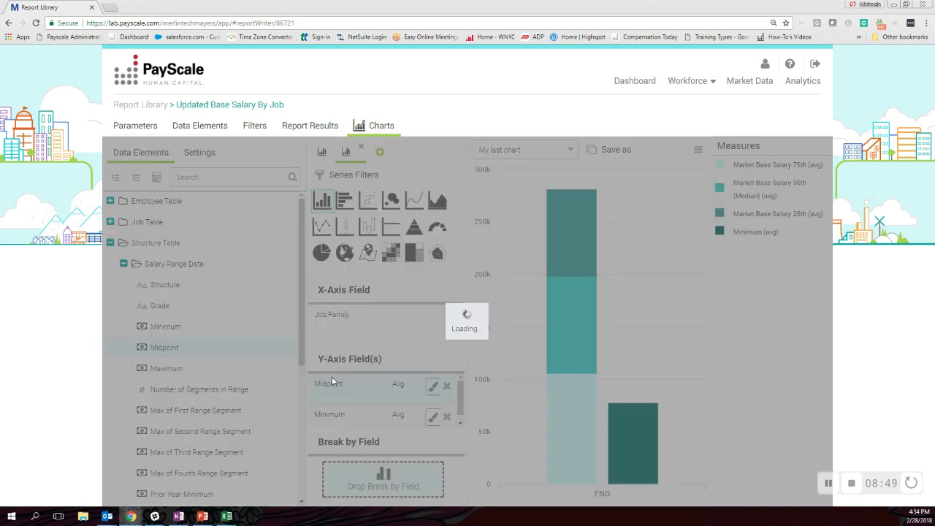
left_click_drag(159, 371, 329, 381)
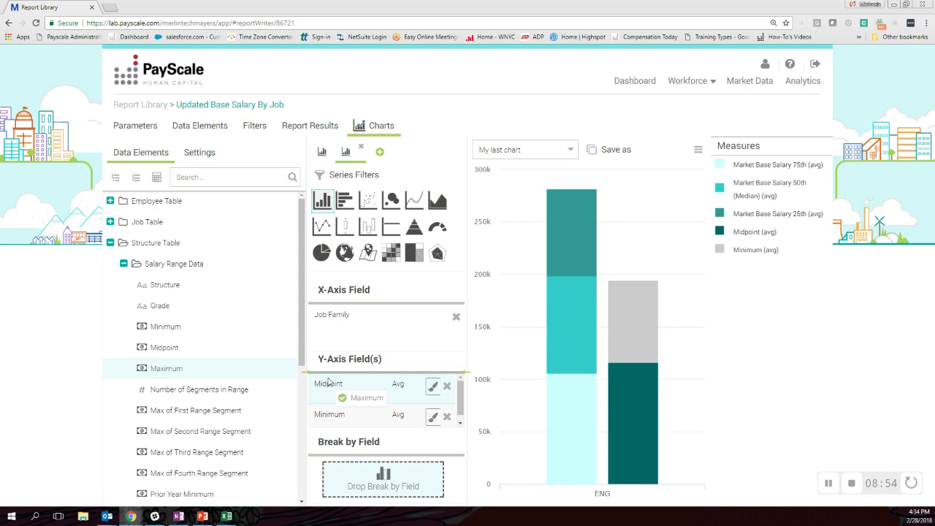
left_click_drag(329, 381, 329, 381)
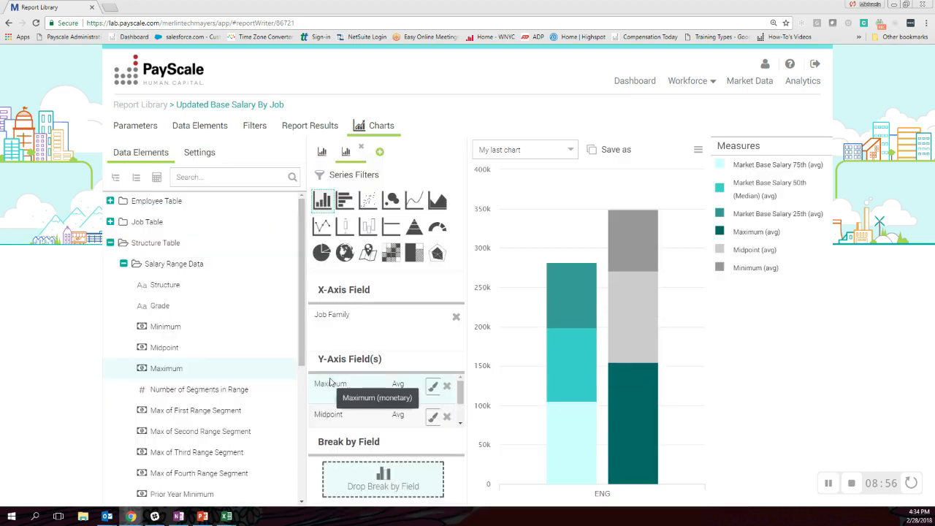
Step: Examine the values of the stacked bar segments and the color choices for the Maximum field, keeping its color
mouse_move(663, 464)
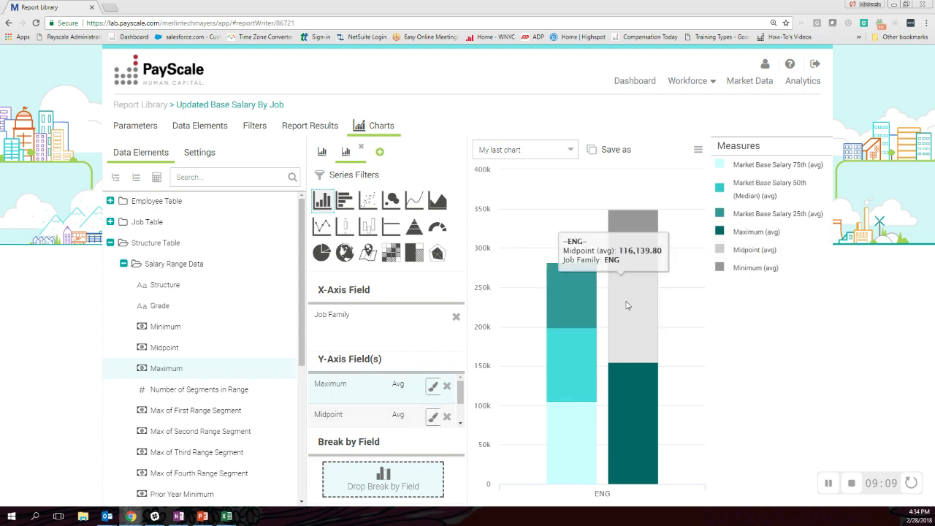
mouse_move(639, 248)
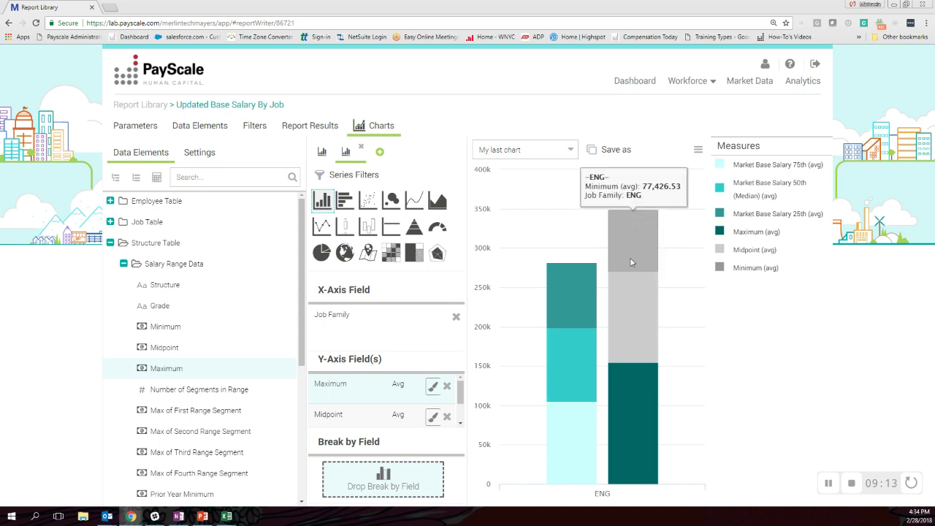
mouse_move(575, 296)
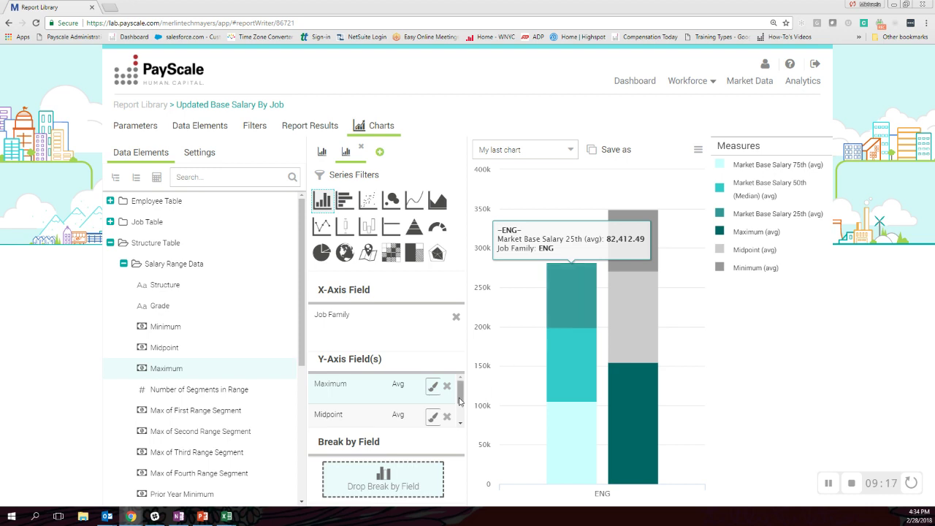
left_click(433, 388)
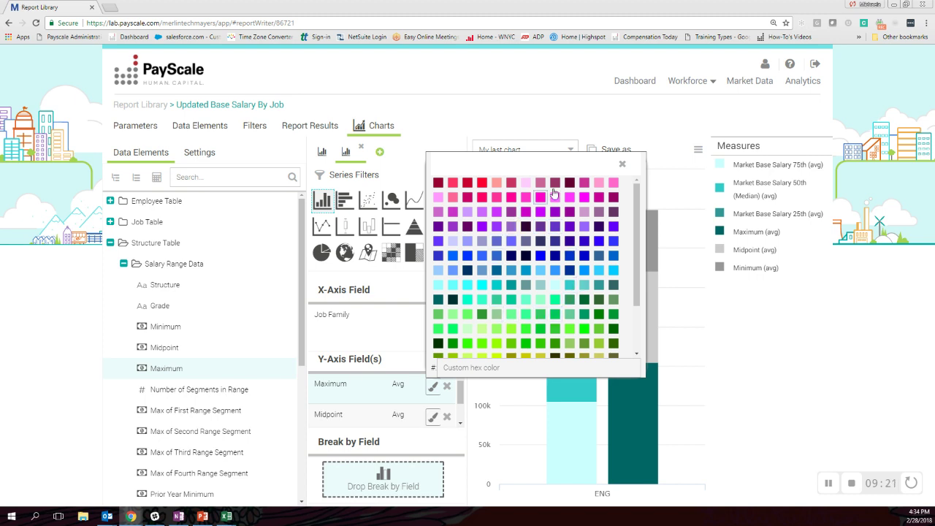
left_click(621, 164)
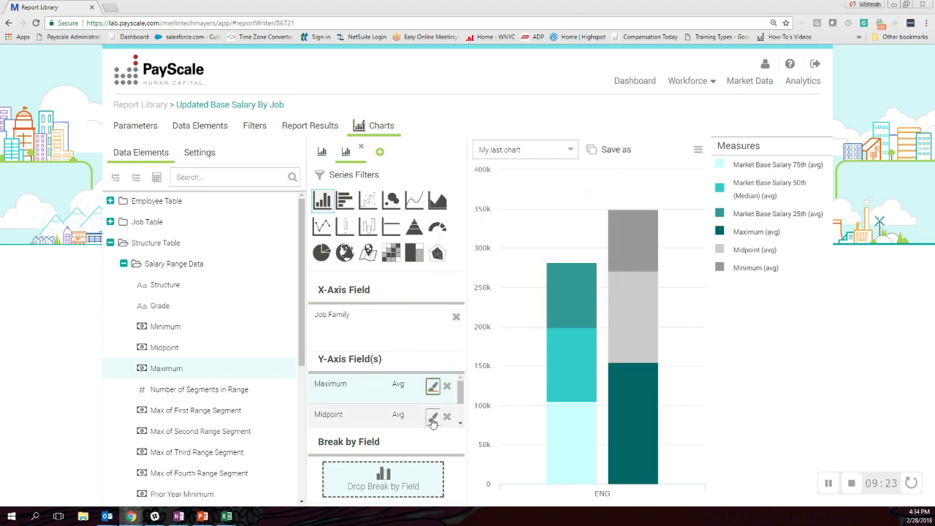
Step: Add a third series with the Employee Table's Base Salary Amt on the Y-axis and make it a scatter chart
left_click(379, 155)
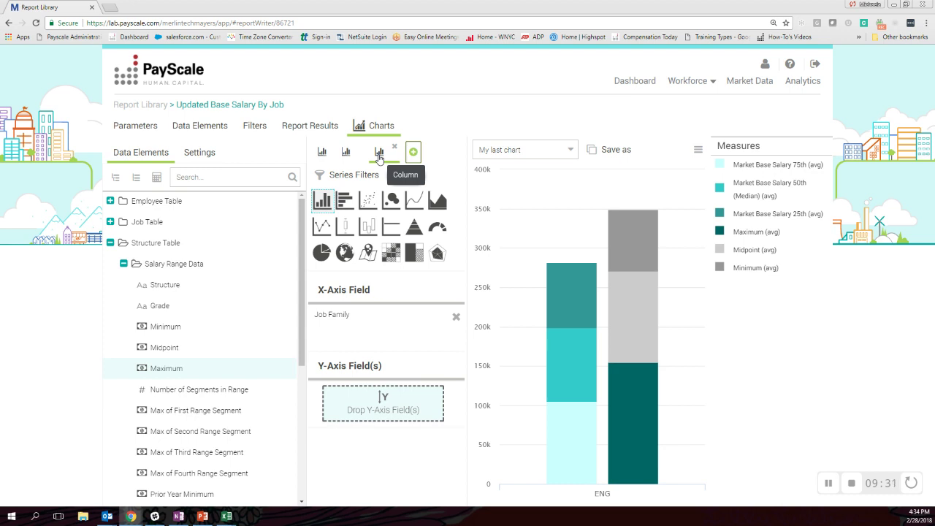
left_click(111, 243)
left_click(110, 201)
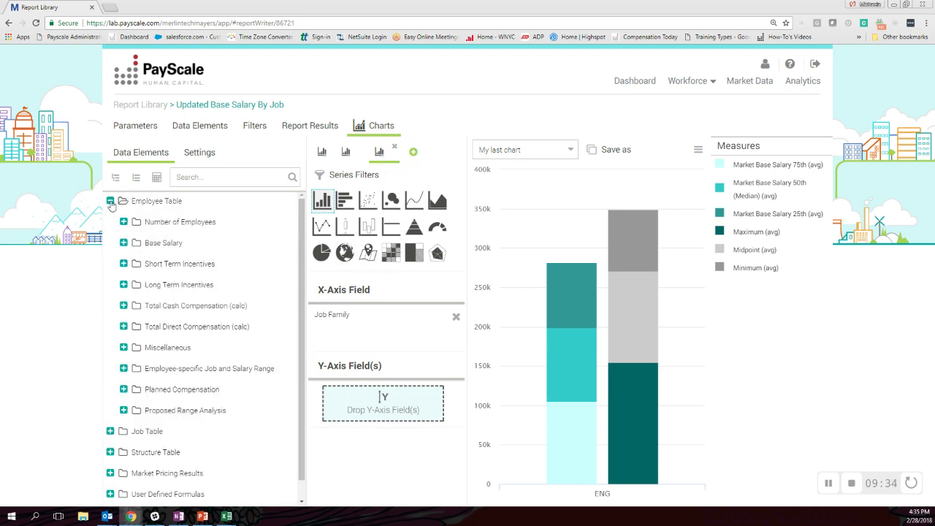
left_click(123, 245)
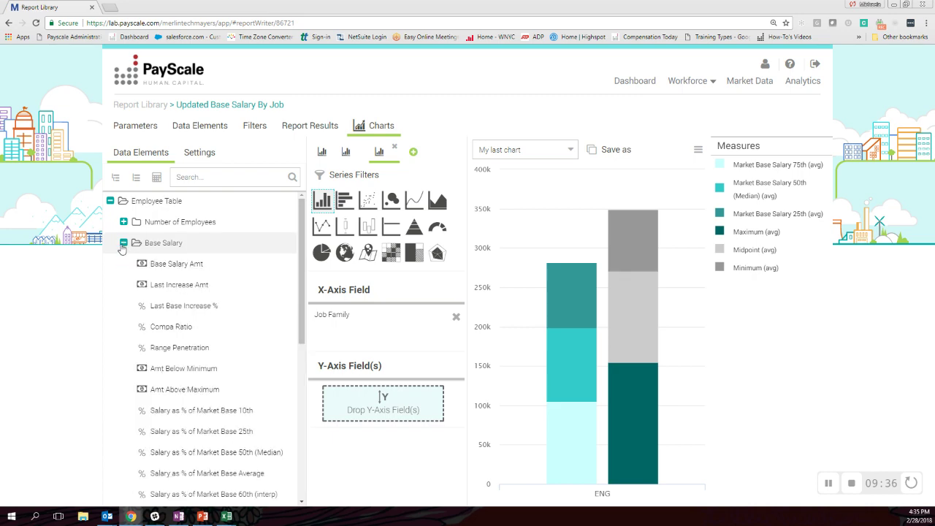
left_click_drag(146, 265, 342, 410)
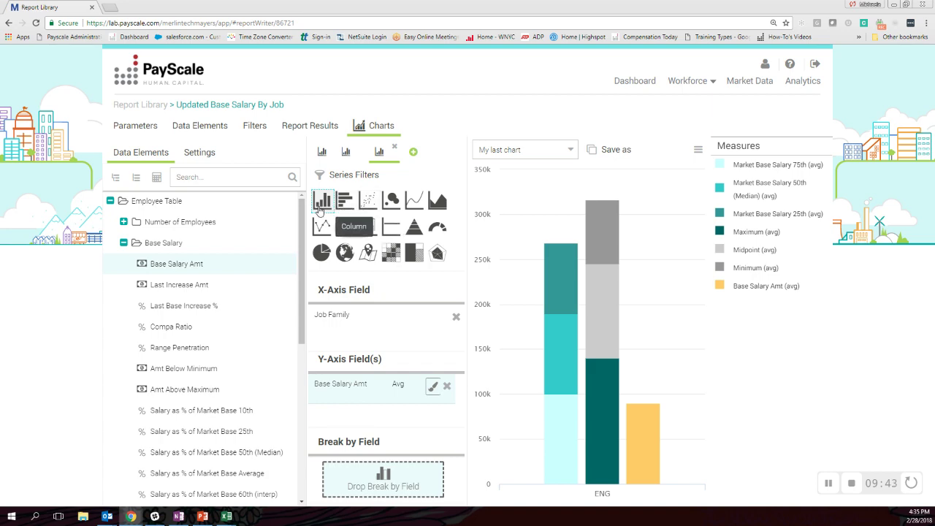
left_click(367, 205)
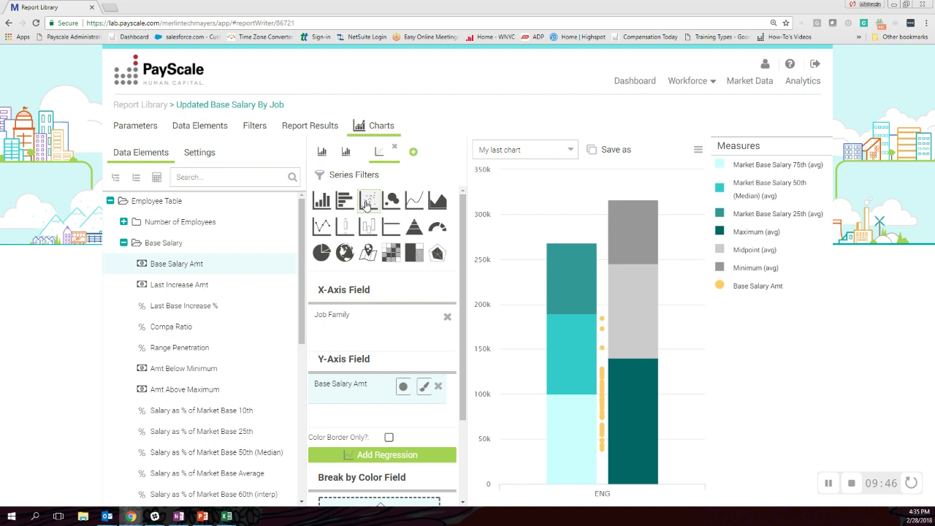
Step: Examine individual Base Salary Amt points in the chart, zooming in on the lower salary range and resetting the zoom
mouse_move(605, 445)
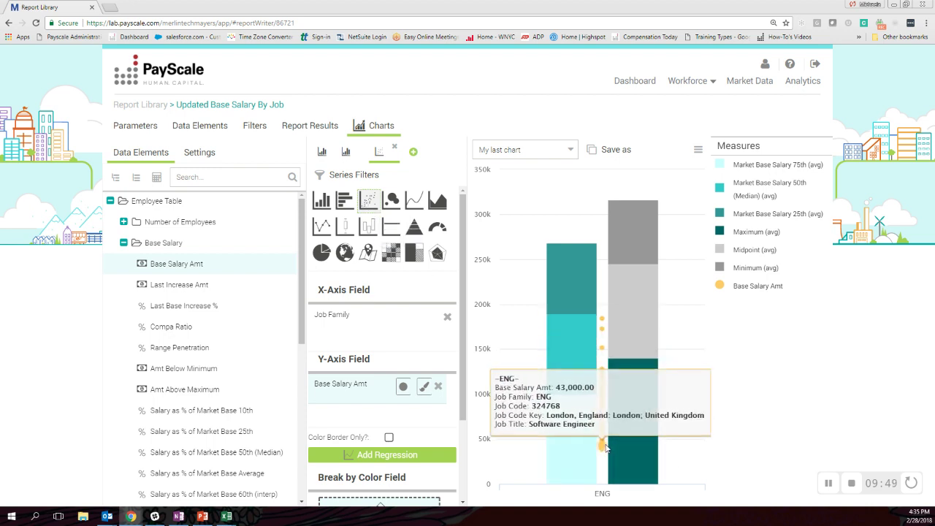
mouse_move(604, 331)
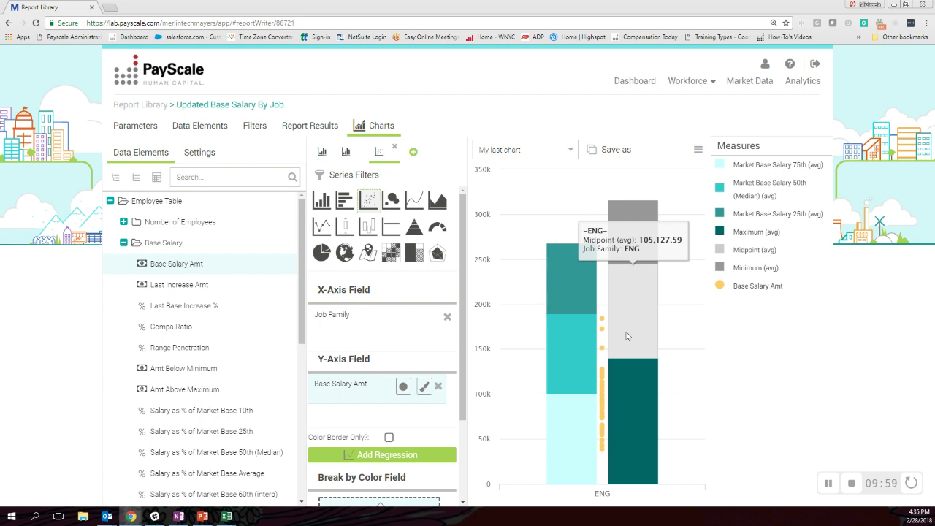
left_click_drag(702, 306, 512, 424)
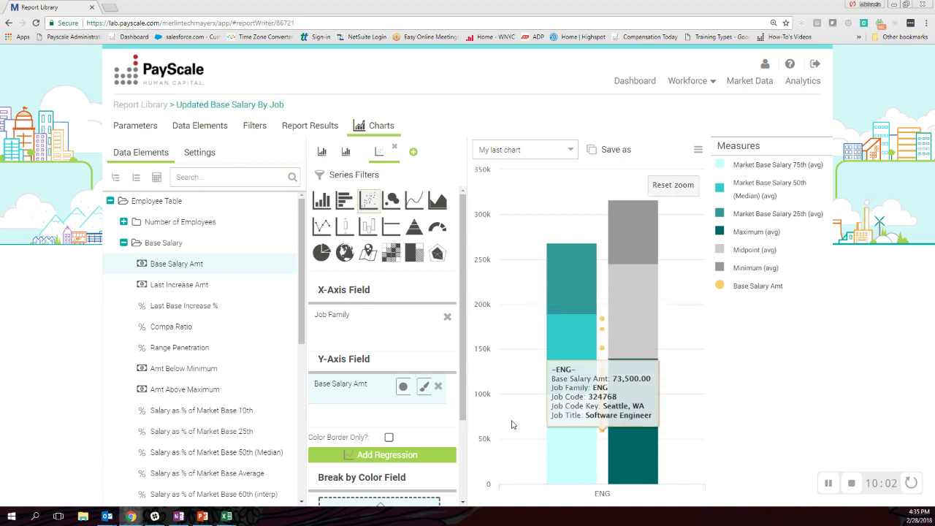
left_click_drag(529, 315, 693, 450)
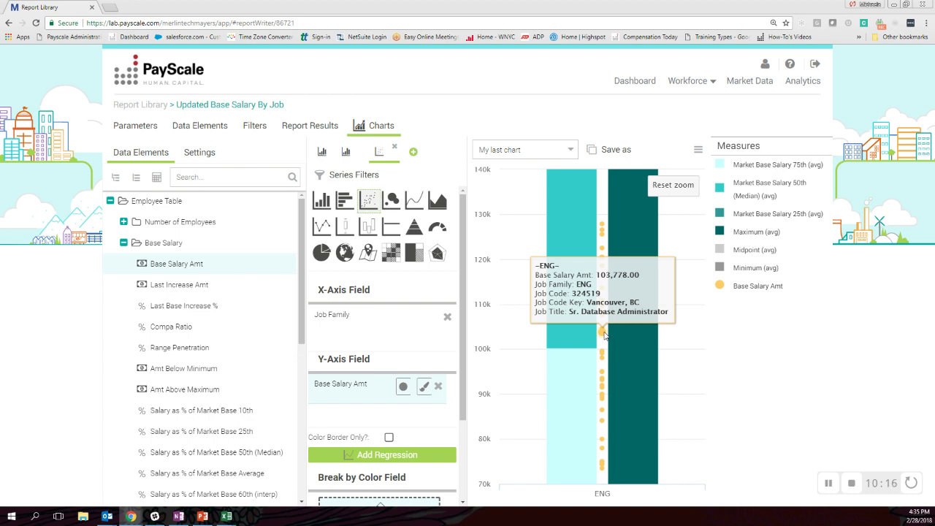
left_click(675, 186)
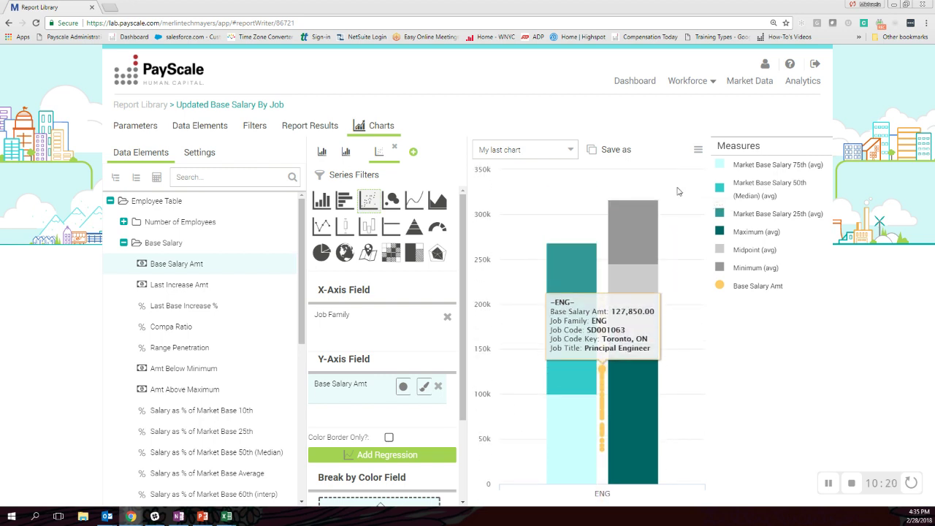
Step: Hide the Base Salary Amt, Minimum and Market Base Salary 75th measures from the chart, and check the chart's filter and download options
left_click(721, 288)
left_click(720, 268)
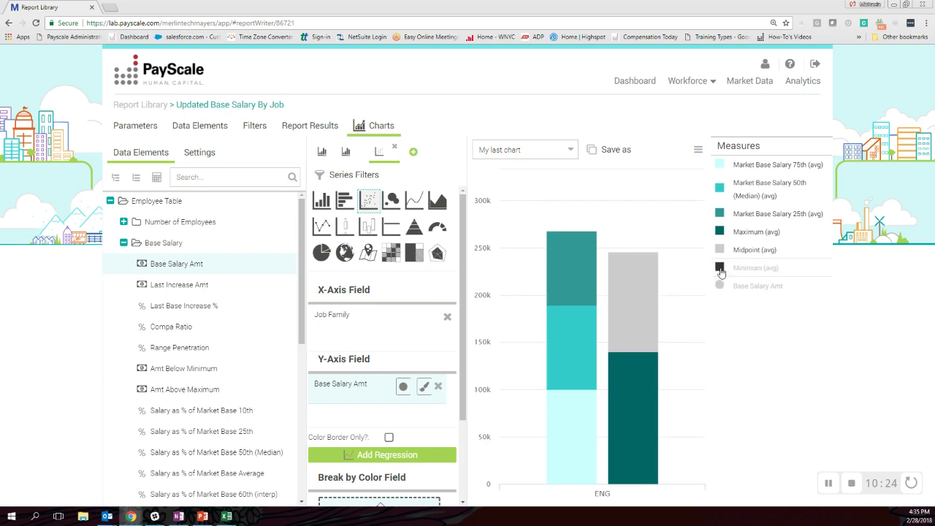
left_click(719, 166)
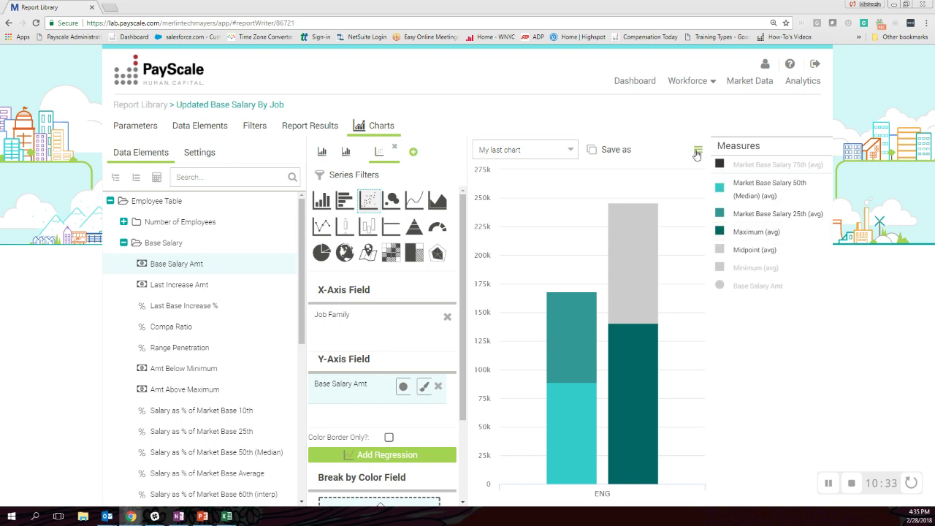
left_click(697, 150)
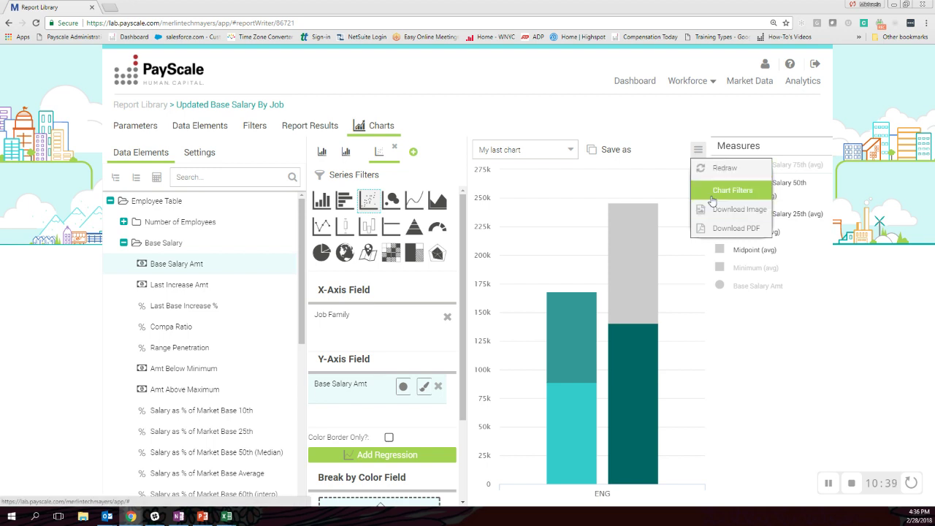
left_click(679, 133)
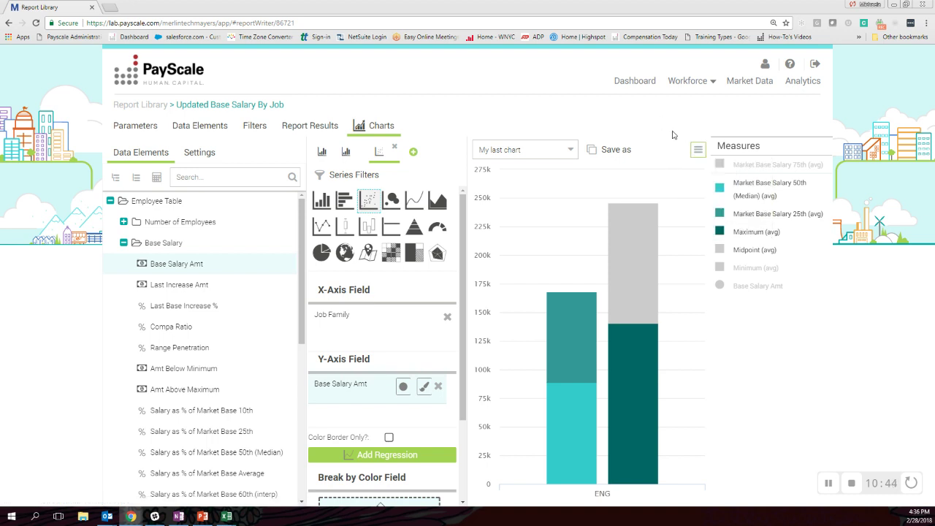
Step: Set the chart title to "Engineering Base Salary by Job" in the chart settings
left_click(201, 153)
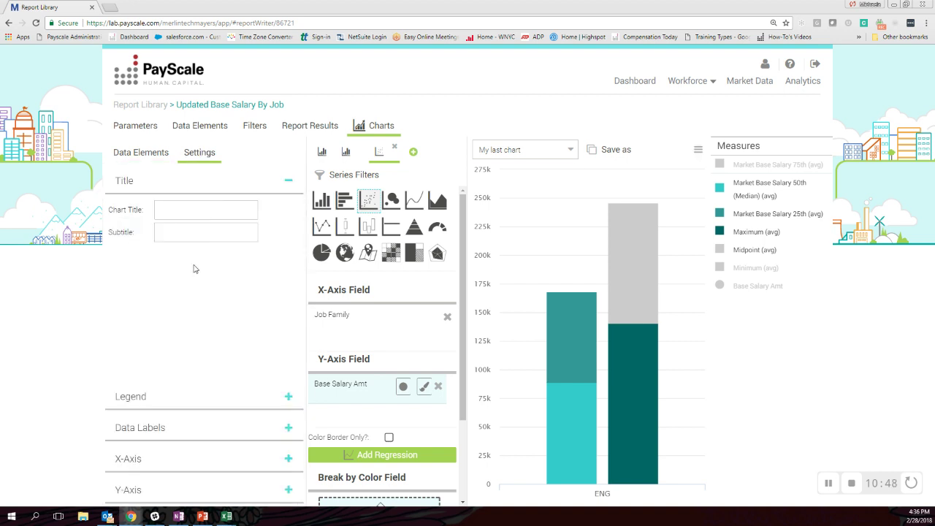
left_click(184, 211)
type("Engineering")
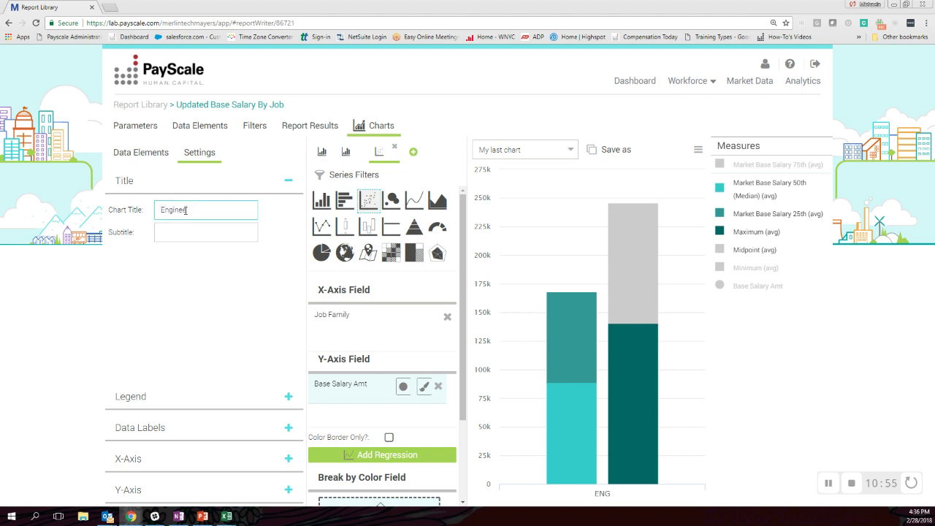
type(" Base Salary by Job")
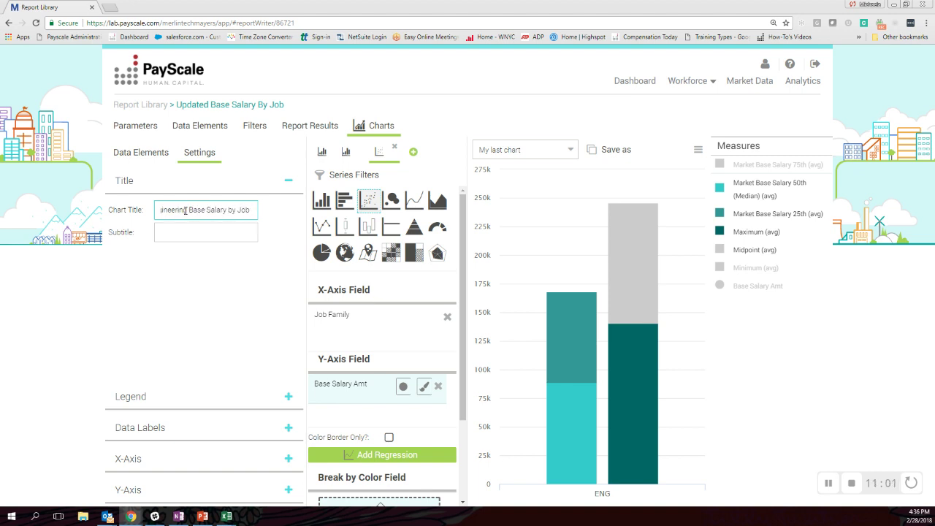
Step: Hide the chart's legend and show it again in the chart settings
left_click(221, 348)
left_click(288, 396)
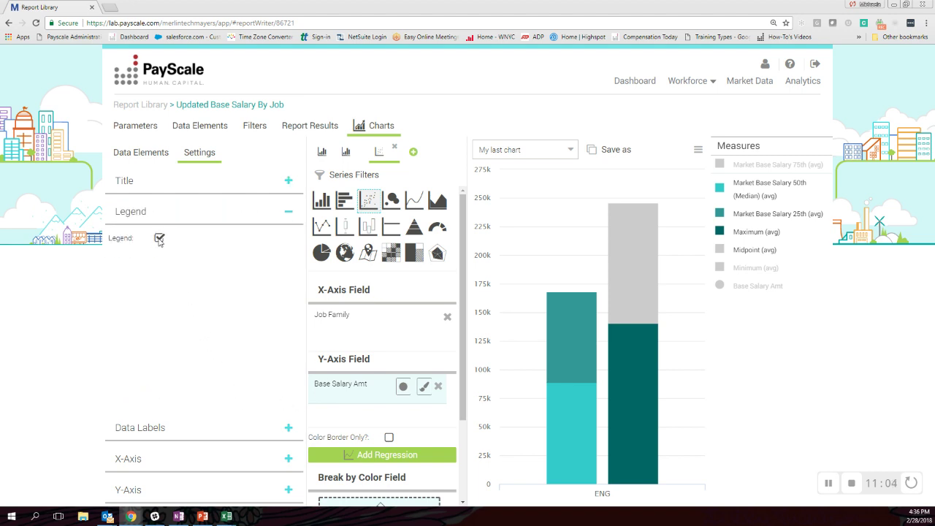
left_click(158, 238)
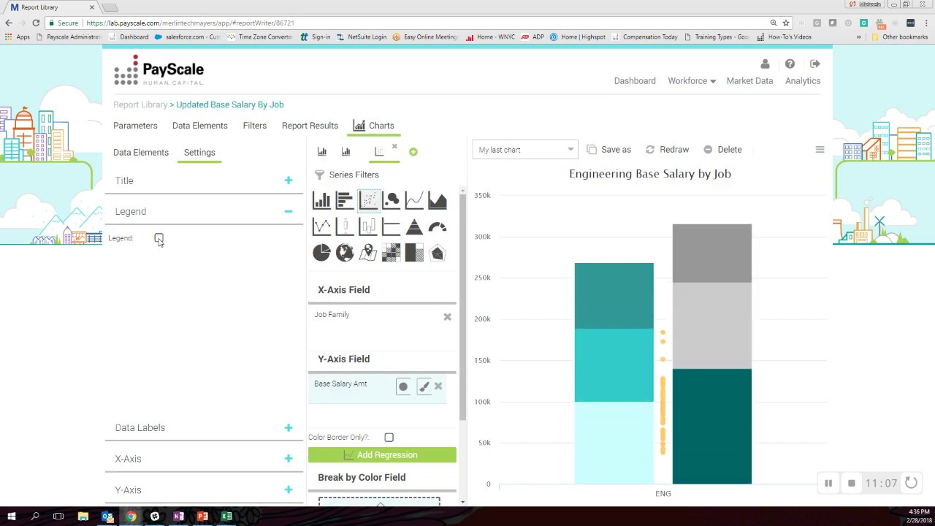
left_click(159, 238)
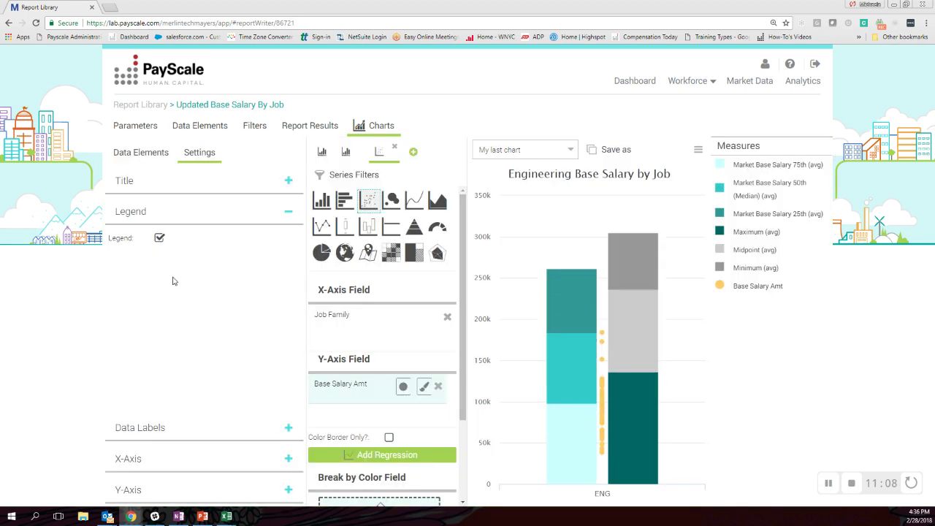
Step: Turn on value labels for the chart in its data label settings, leaving label rotation off
left_click(290, 429)
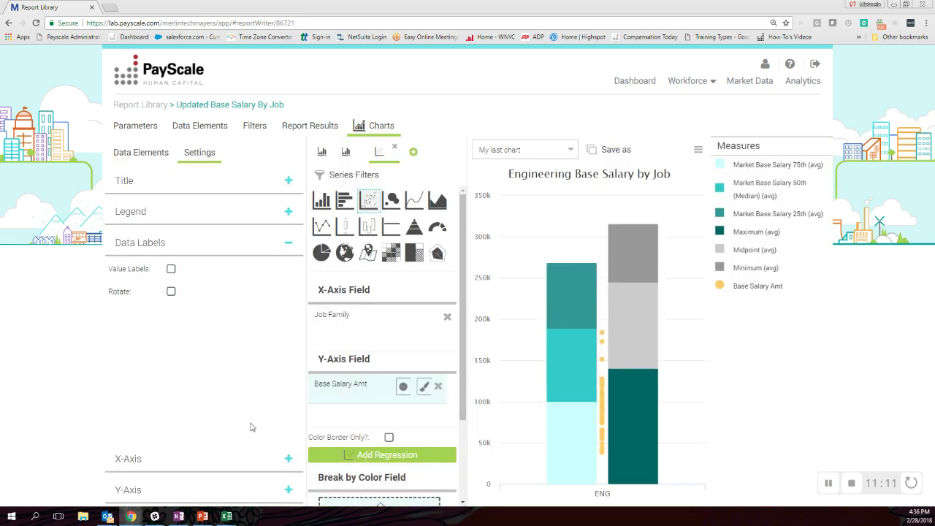
left_click(171, 269)
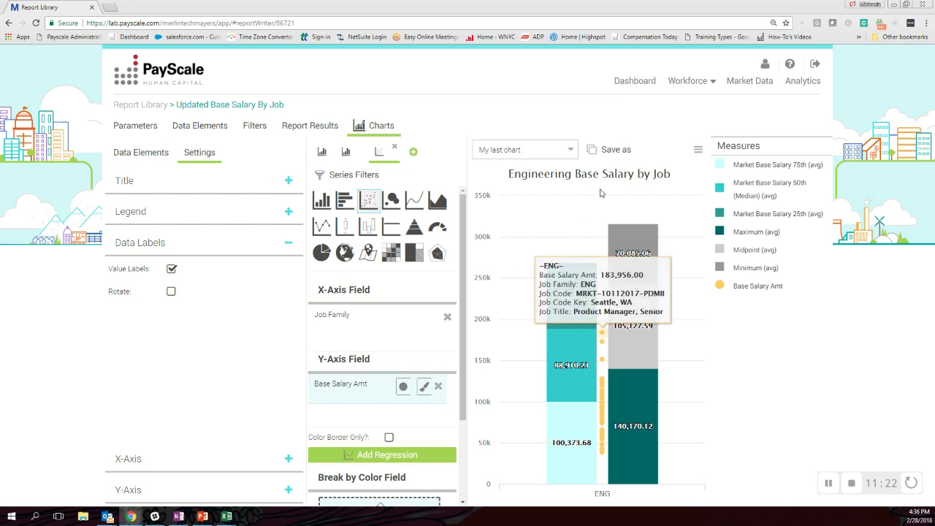
Step: Return to the Report Library and list the standard reports
left_click(137, 107)
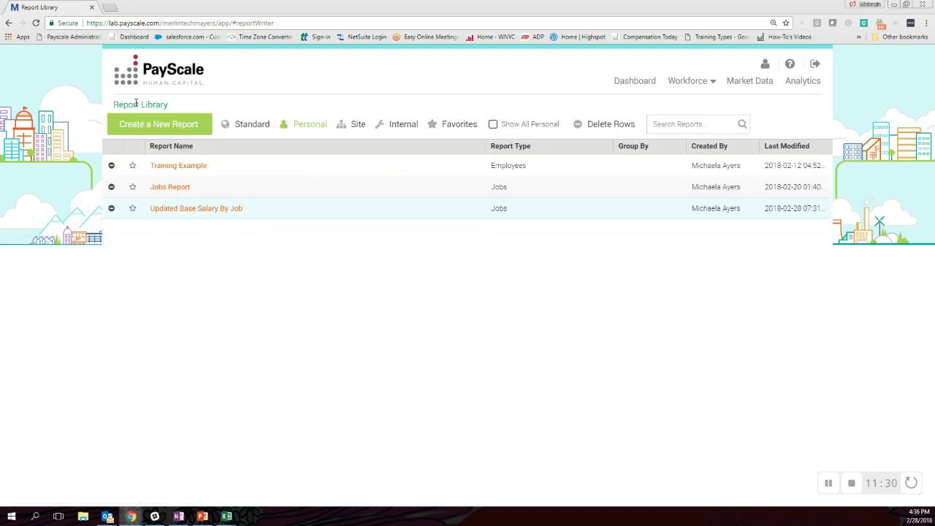
left_click(242, 124)
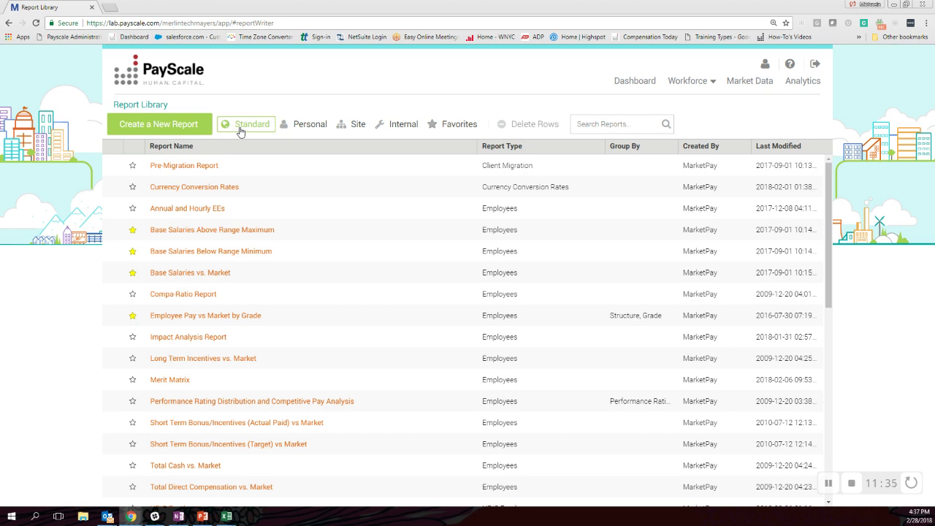